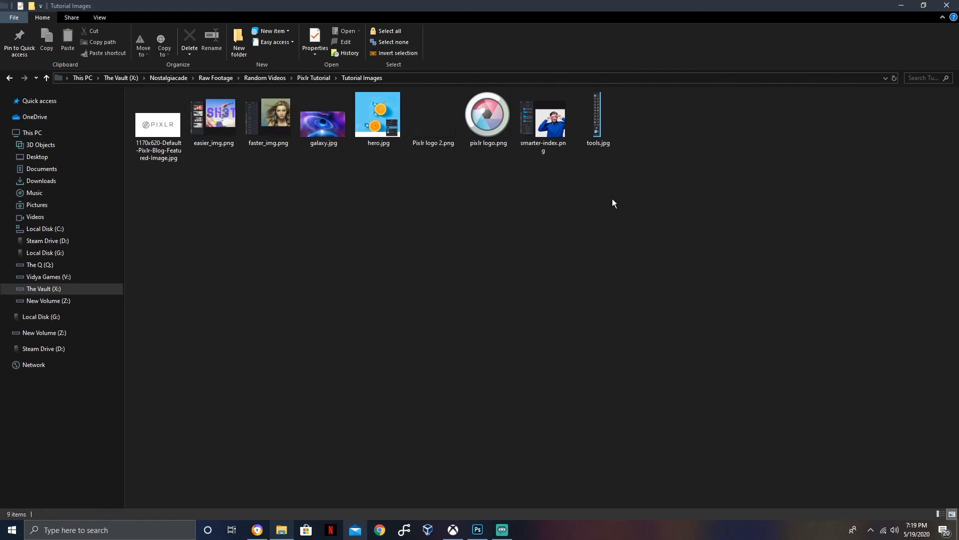
- View the tutorial images from tools.jpg back to Pixlr logo 2.png and delete Pixlr logo 2.png
{"action": "double_click", "coordinate": [603, 141]}
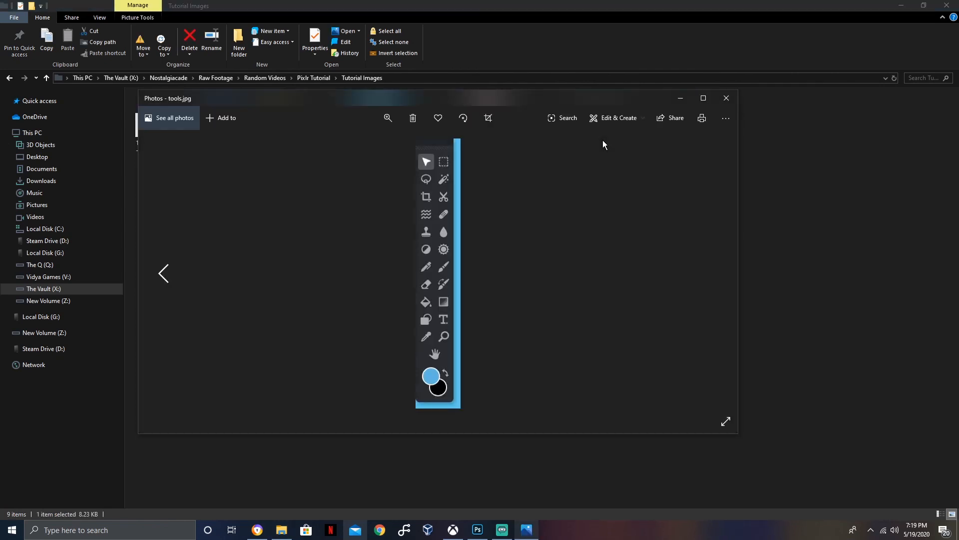
{"action": "key", "text": "Left"}
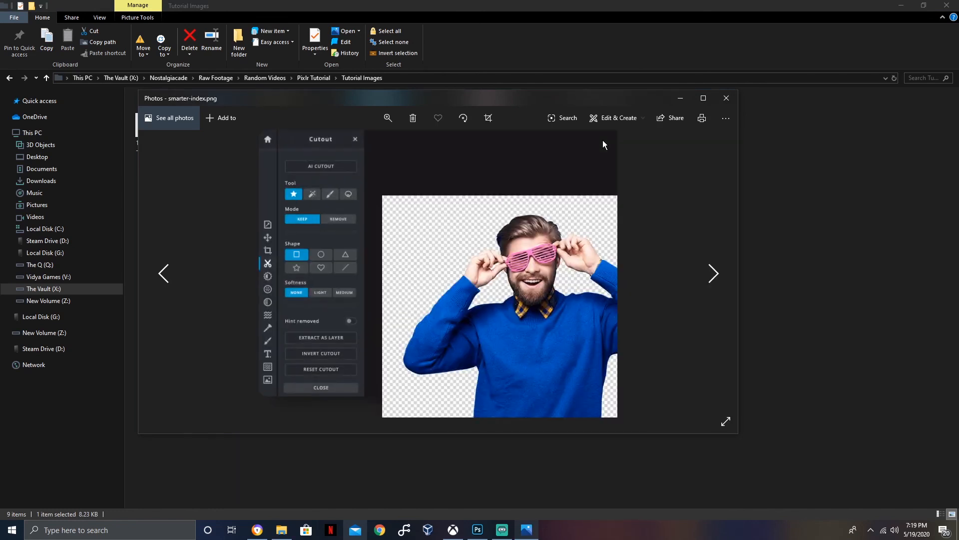
{"action": "key", "text": "Left"}
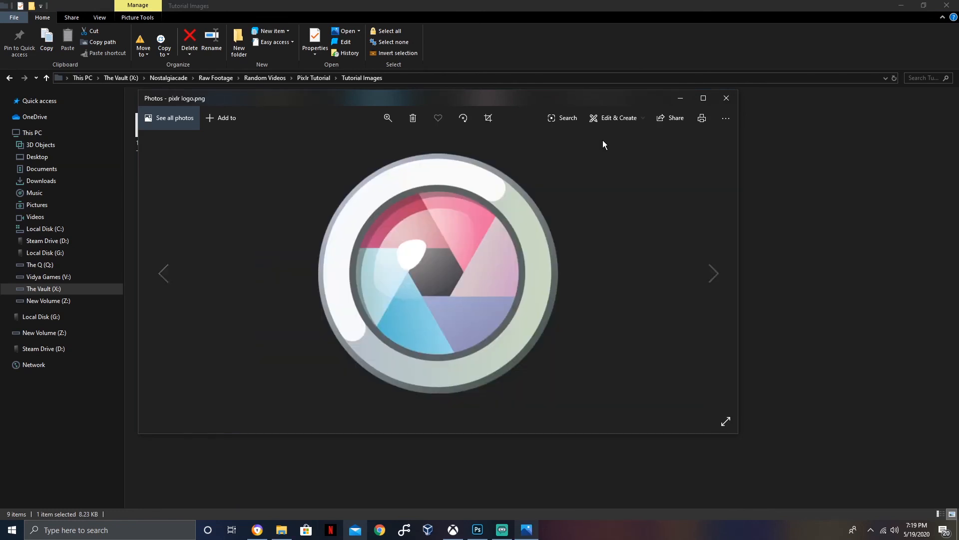
{"action": "key", "text": "Left"}
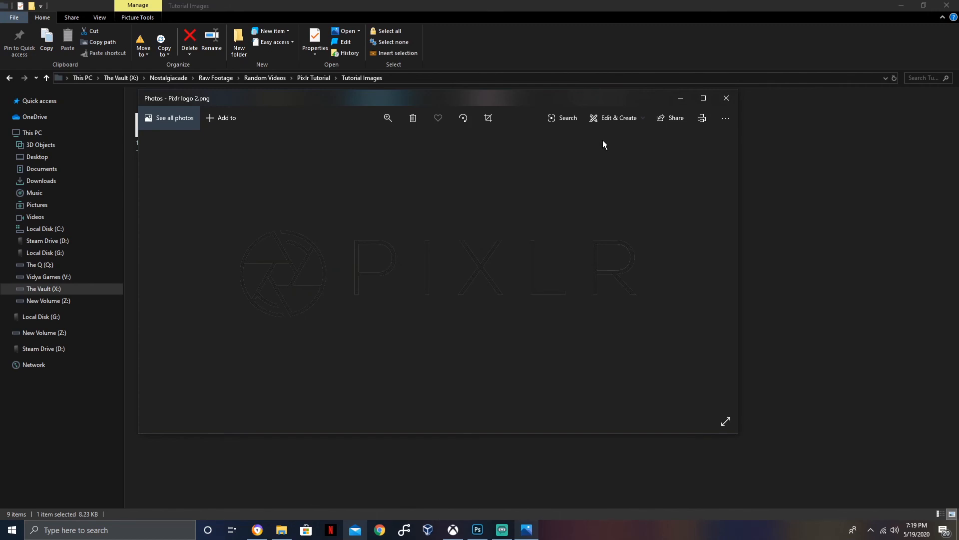
{"action": "key", "text": "Delete"}
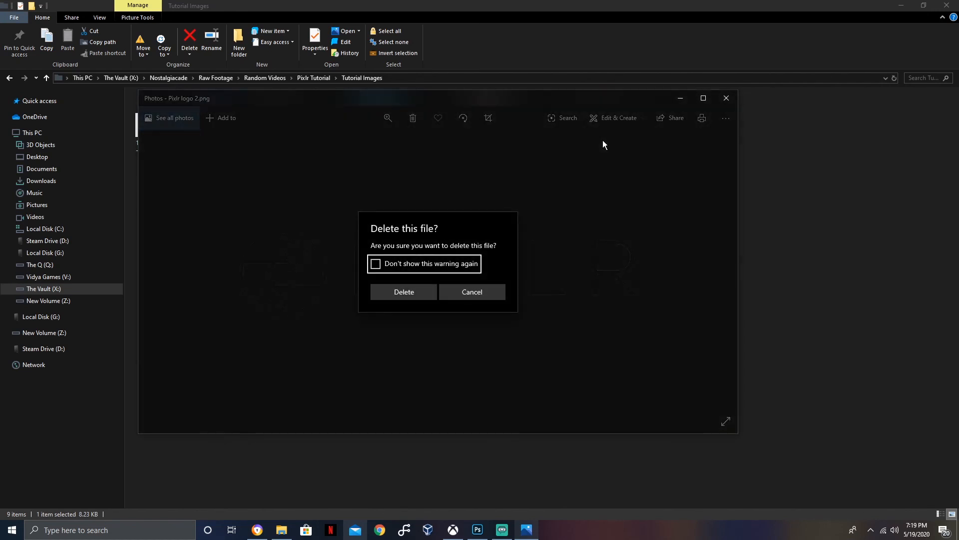
{"action": "left_click", "coordinate": [388, 295]}
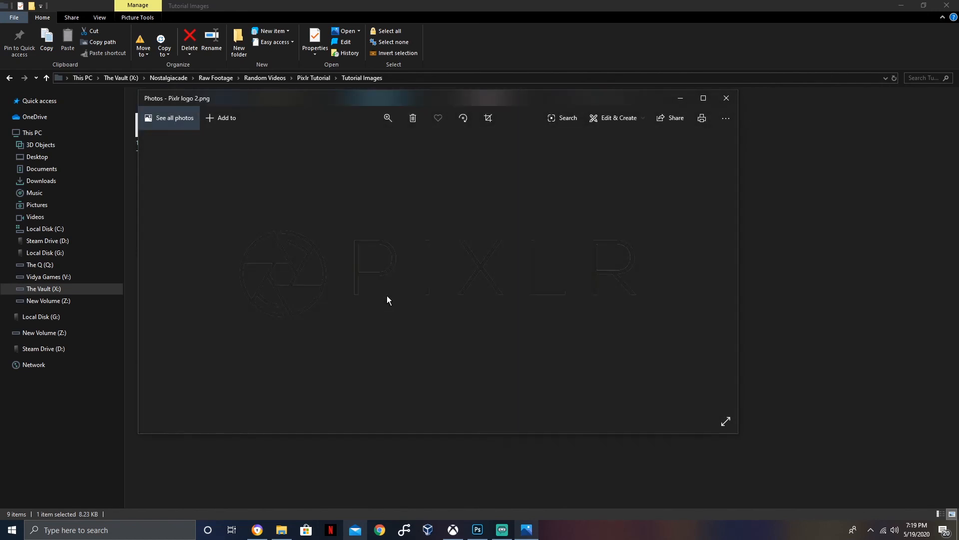
- Look through the other tutorial images, including hero.jpg, galaxy.jpg, faster_img.png and easier_img.png
{"action": "key", "text": "Right"}
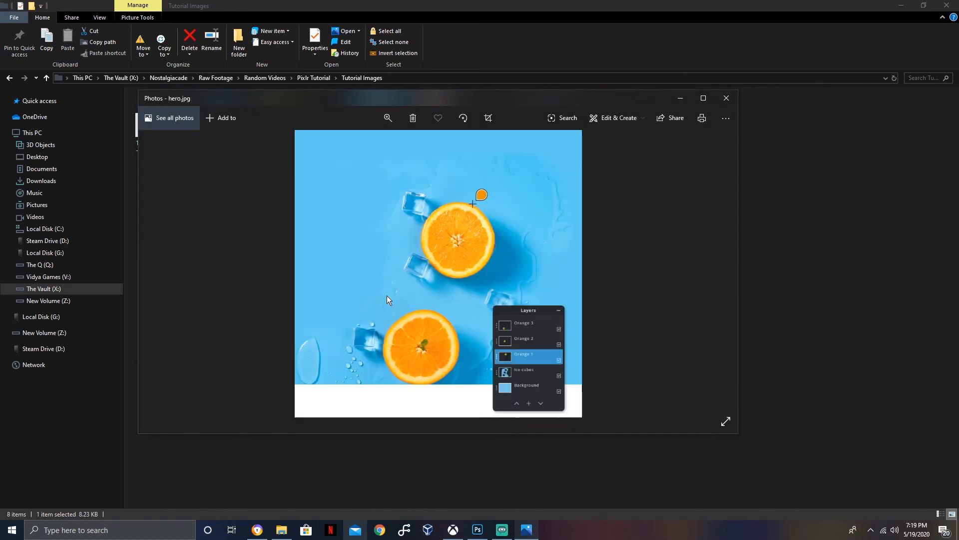
{"action": "key", "text": "Right"}
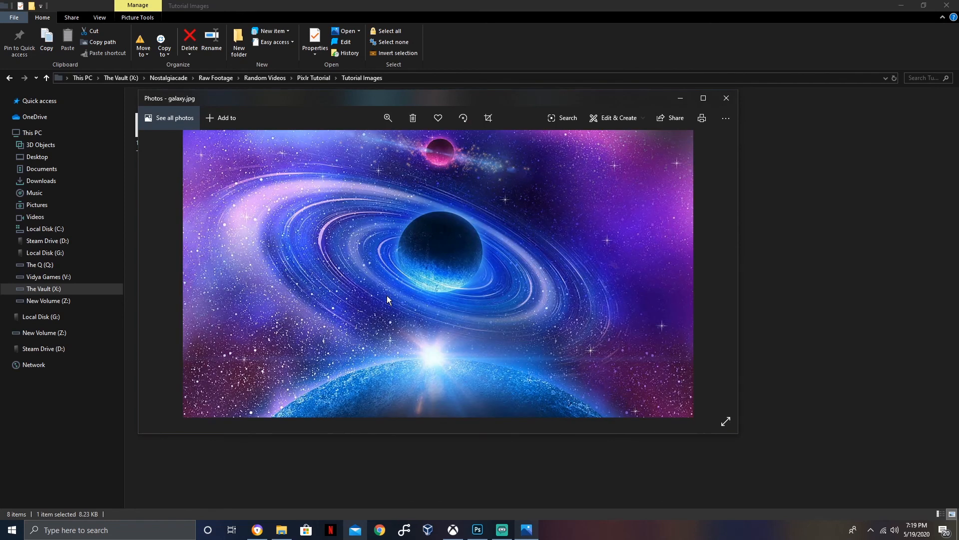
{"action": "key", "text": "Right"}
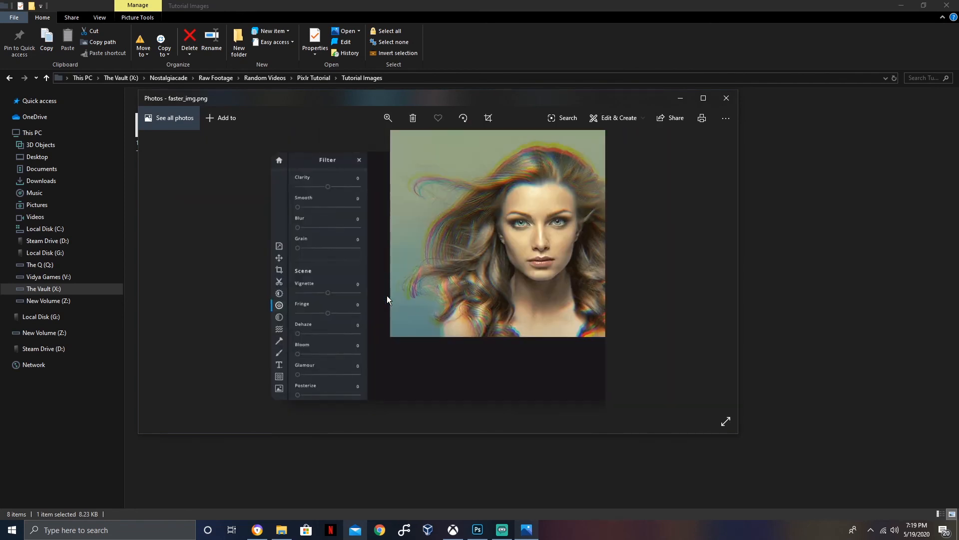
{"action": "key", "text": "Right"}
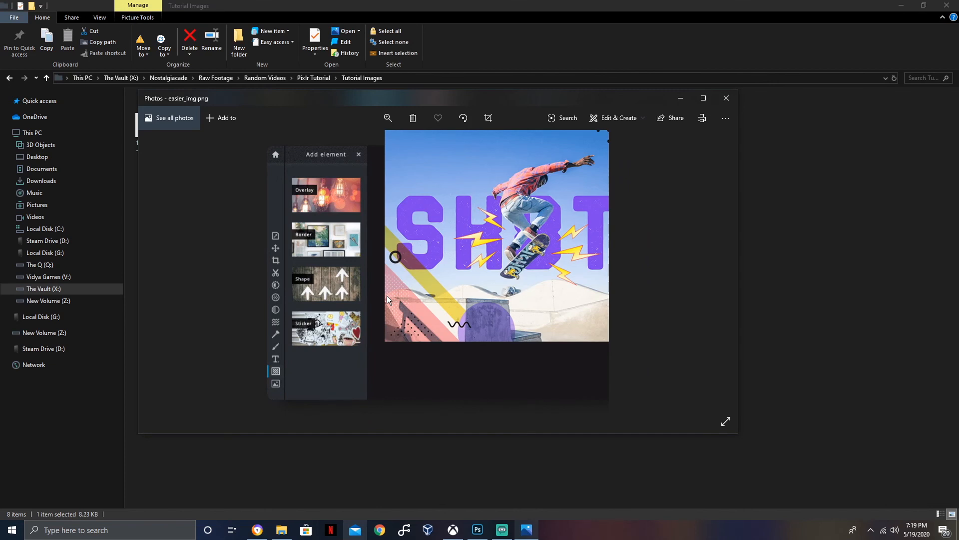
{"action": "key", "text": "Right"}
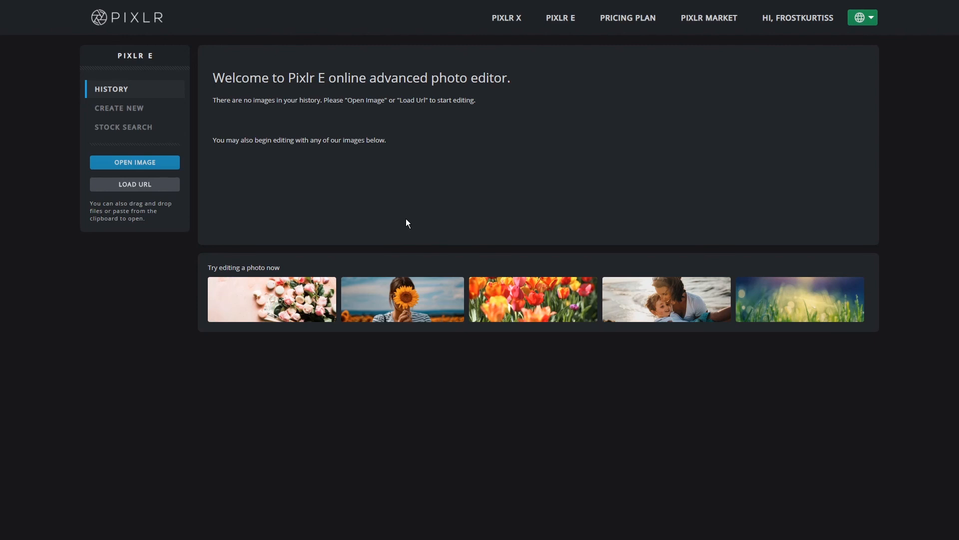
- Set up a new image with a width of 1280 px and a height of 720 px
{"action": "left_click", "coordinate": [131, 107]}
{"action": "left_click", "coordinate": [832, 112]}
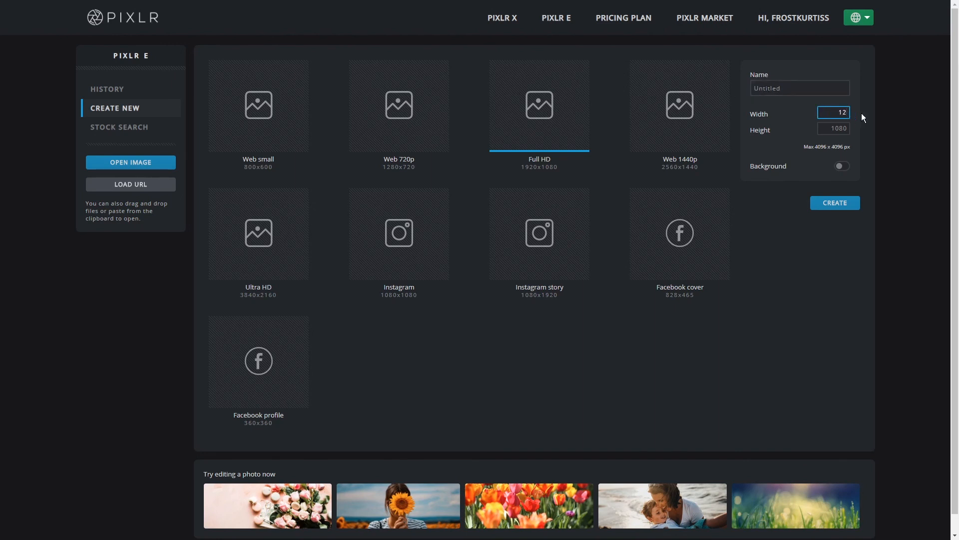
{"action": "type", "text": "1280"}
{"action": "key", "text": "Tab"}
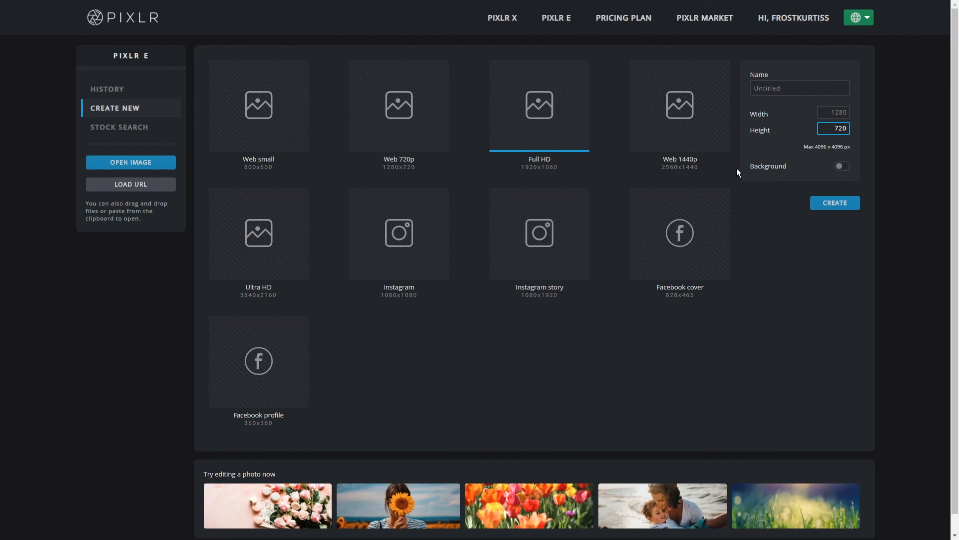
- Try the background option on and off, then create the new image with the background turned off
{"action": "left_click", "coordinate": [845, 167]}
{"action": "left_click", "coordinate": [845, 166]}
{"action": "left_click", "coordinate": [844, 167]}
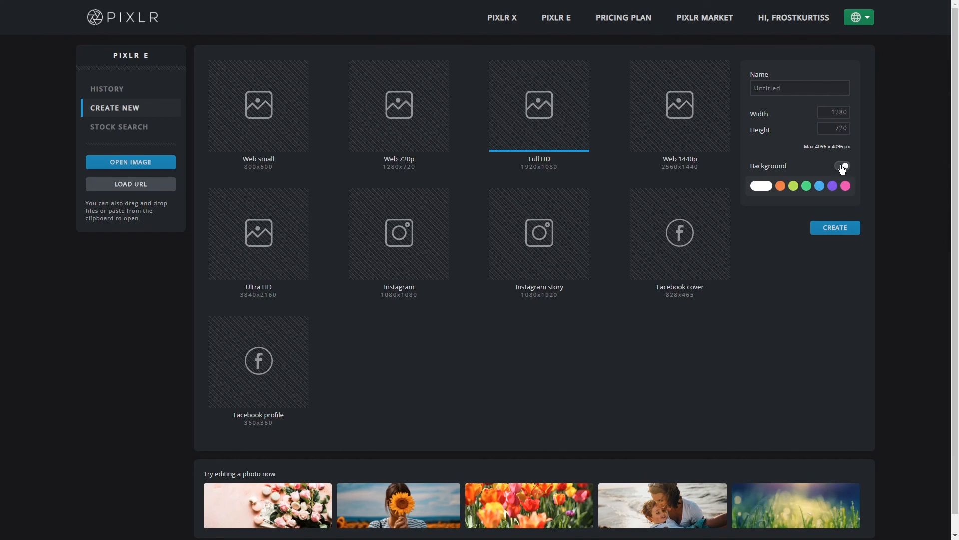
{"action": "left_click", "coordinate": [843, 167]}
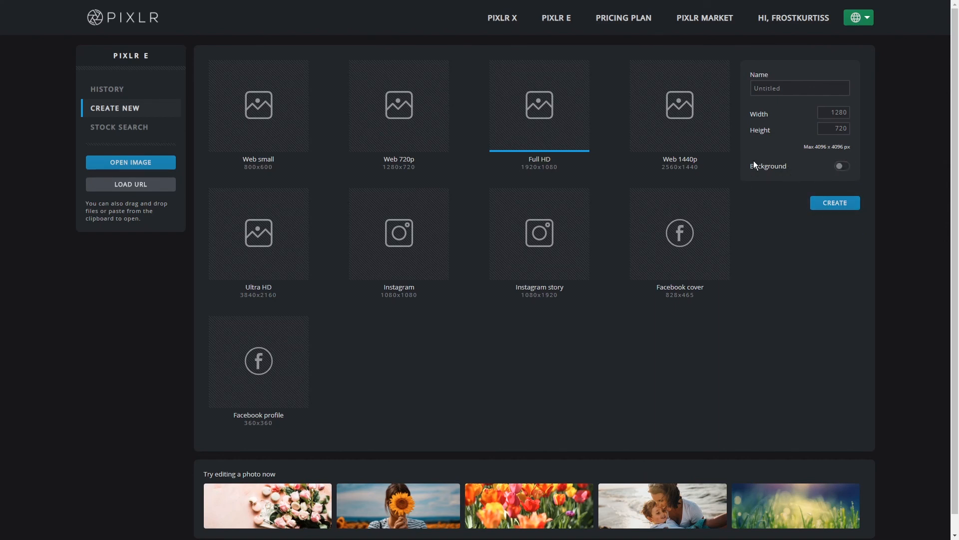
{"action": "left_click", "coordinate": [842, 168]}
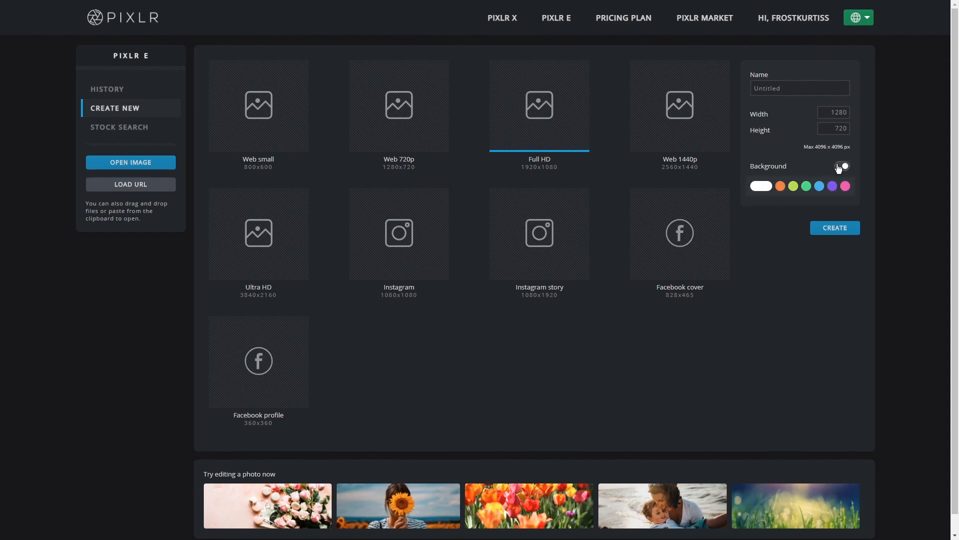
{"action": "left_click", "coordinate": [840, 167]}
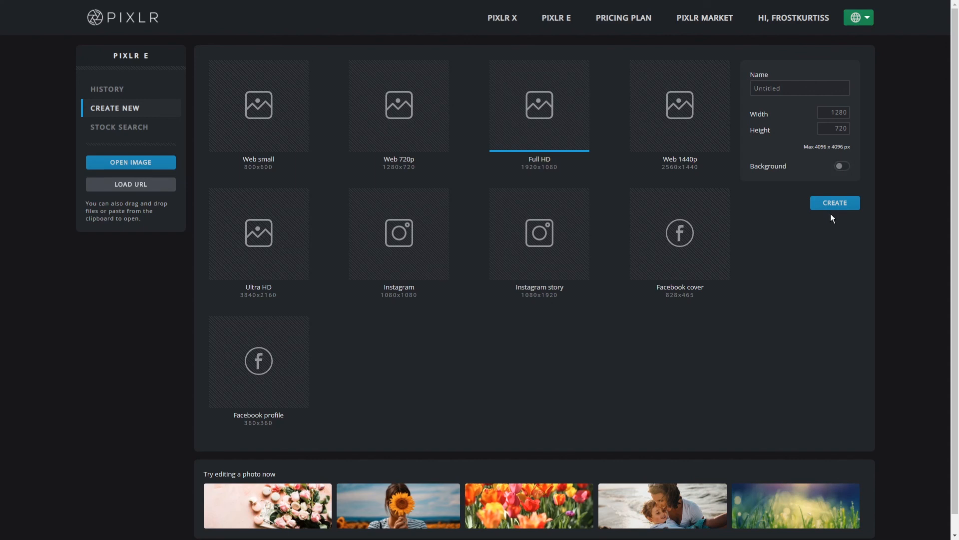
{"action": "left_click", "coordinate": [838, 204]}
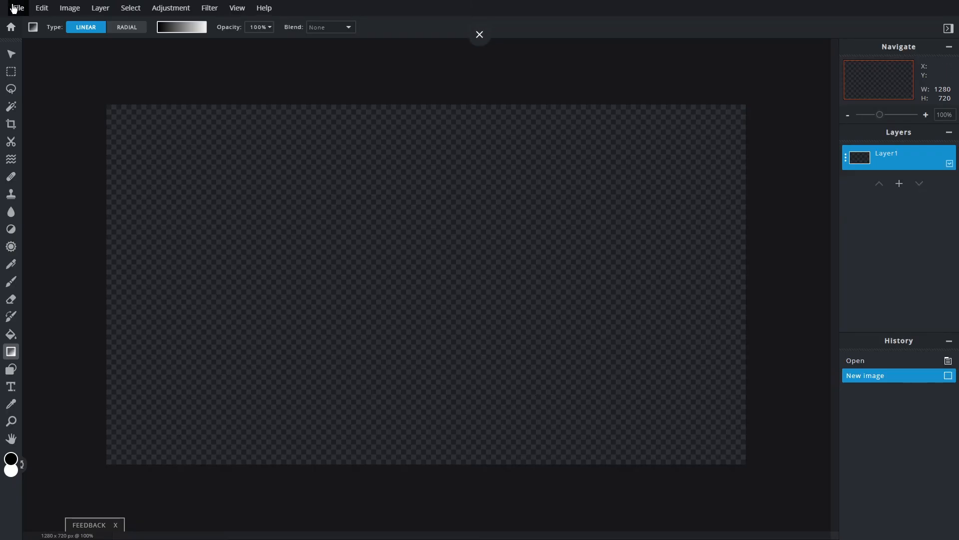
{"action": "left_click", "coordinate": [69, 9]}
{"action": "left_click", "coordinate": [100, 7]}
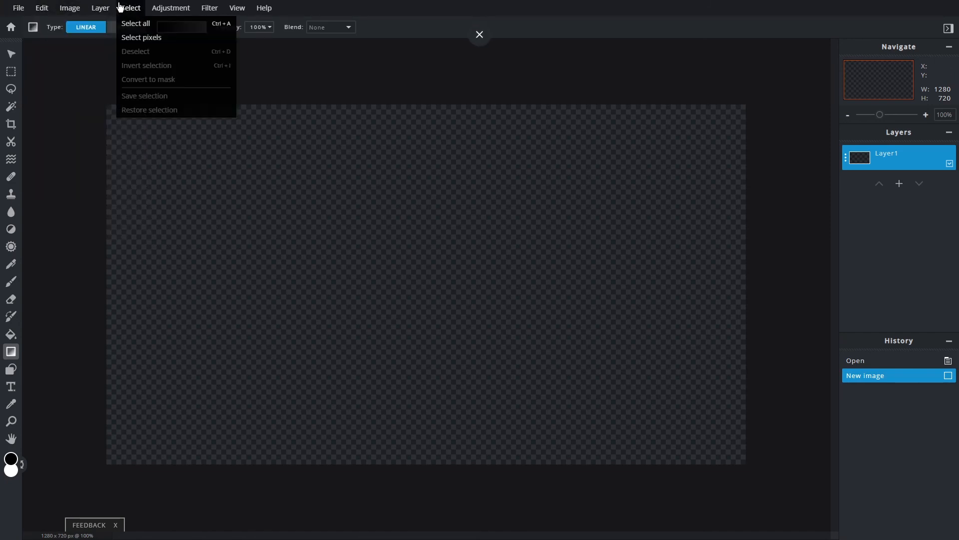
{"action": "mouse_move", "coordinate": [38, 9]}
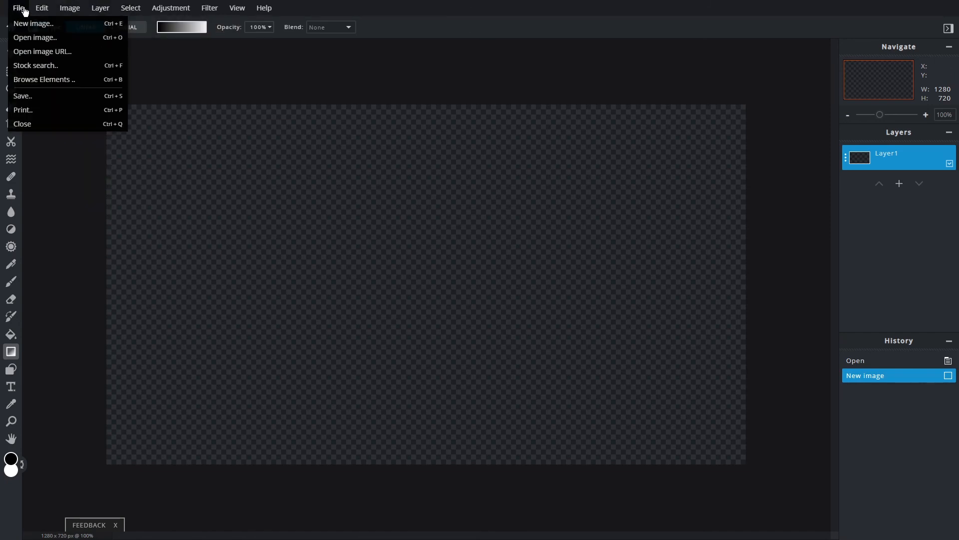
- Add galaxy.jpg as a layer from the Tutorial Images folder under Random Videos > Pixlr Tutorial on The Vault (X:)
{"action": "mouse_move", "coordinate": [112, 15]}
{"action": "left_click", "coordinate": [125, 51]}
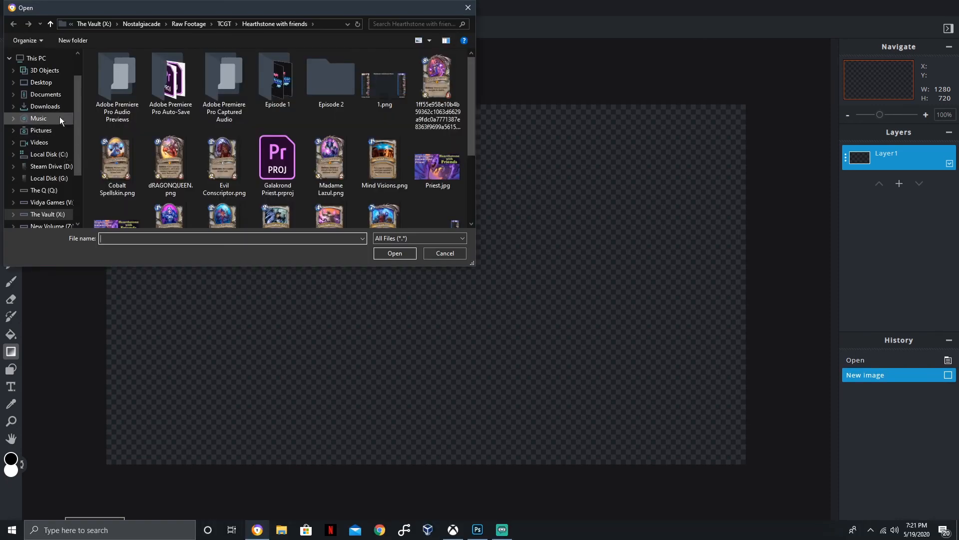
{"action": "left_click", "coordinate": [45, 82]}
{"action": "scroll", "coordinate": [60, 179], "scroll_direction": "down", "scroll_amount": 1}
{"action": "left_click", "coordinate": [50, 174]}
{"action": "double_click", "coordinate": [131, 139]}
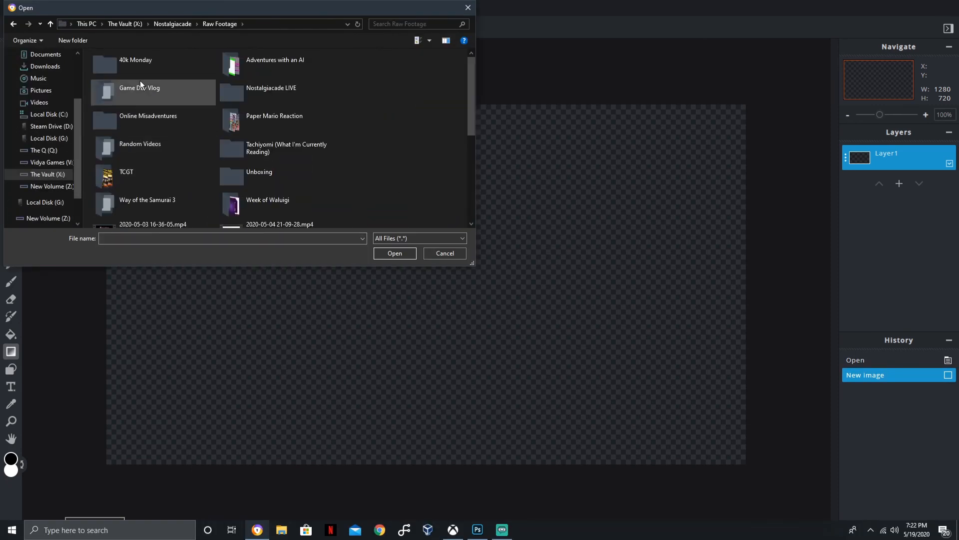
{"action": "double_click", "coordinate": [140, 144]}
{"action": "double_click", "coordinate": [170, 143]}
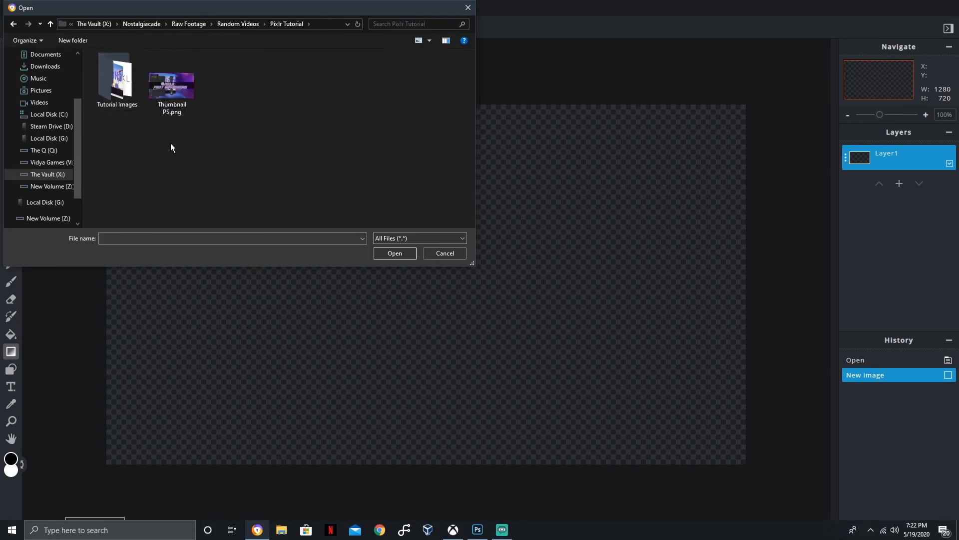
{"action": "double_click", "coordinate": [118, 82]}
{"action": "double_click", "coordinate": [292, 100]}
- Move the galaxy image around the canvas with the Arrange tool and bring it back over the canvas
{"action": "left_click", "coordinate": [11, 54]}
{"action": "left_click_drag", "start_coordinate": [171, 130], "coordinate": [416, 220]}
{"action": "left_click_drag", "start_coordinate": [191, 105], "coordinate": [523, 291]}
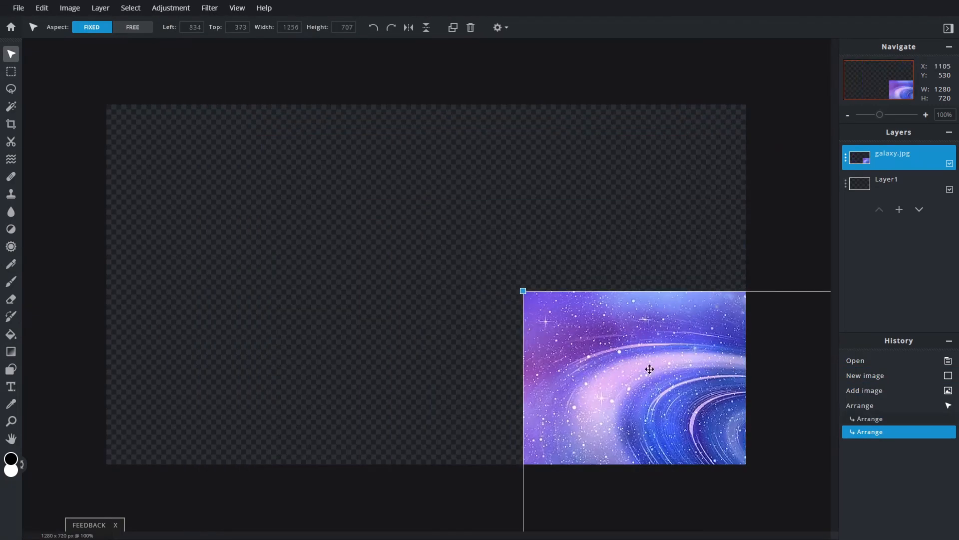
{"action": "left_click_drag", "start_coordinate": [625, 364], "coordinate": [209, 177]}
- Stretch the galaxy image at its side and lower edges so it covers the whole canvas
{"action": "left_click", "coordinate": [45, 8]}
{"action": "left_click", "coordinate": [55, 113]}
{"action": "left_click_drag", "start_coordinate": [740, 285], "coordinate": [750, 285]}
{"action": "left_click_drag", "start_coordinate": [428, 462], "coordinate": [428, 470]}
{"action": "left_click", "coordinate": [11, 54]}
{"action": "left_click", "coordinate": [554, 301]}
- Switch to File Explorer and open an image from the project folders on The Vault (X:)
{"action": "left_click", "coordinate": [338, 87]}
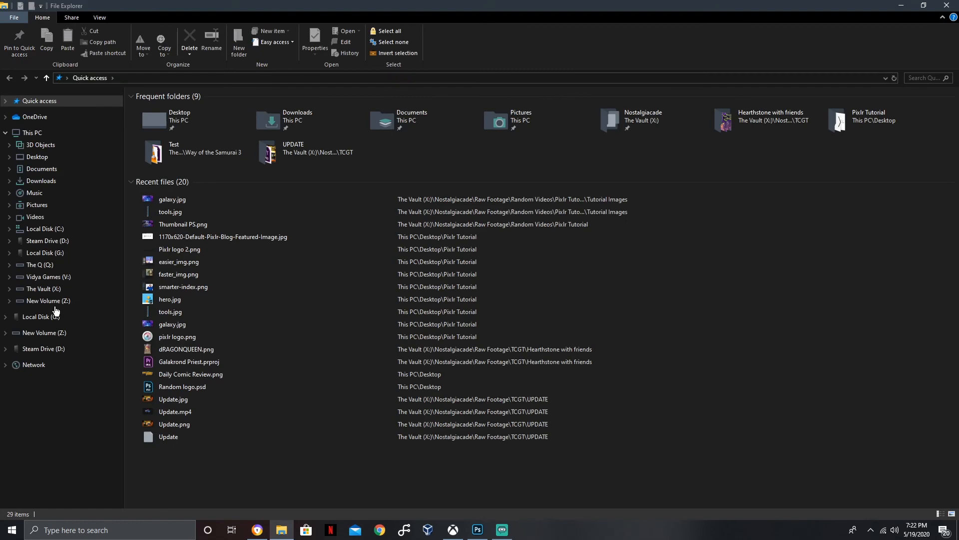
{"action": "left_click", "coordinate": [43, 288]}
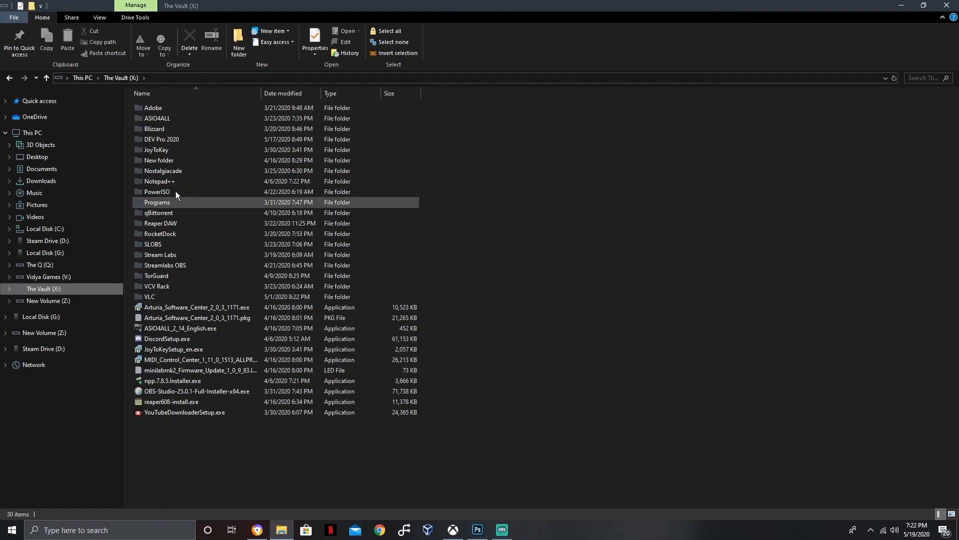
{"action": "double_click", "coordinate": [176, 193]}
{"action": "double_click", "coordinate": [157, 133]}
{"action": "double_click", "coordinate": [178, 165]}
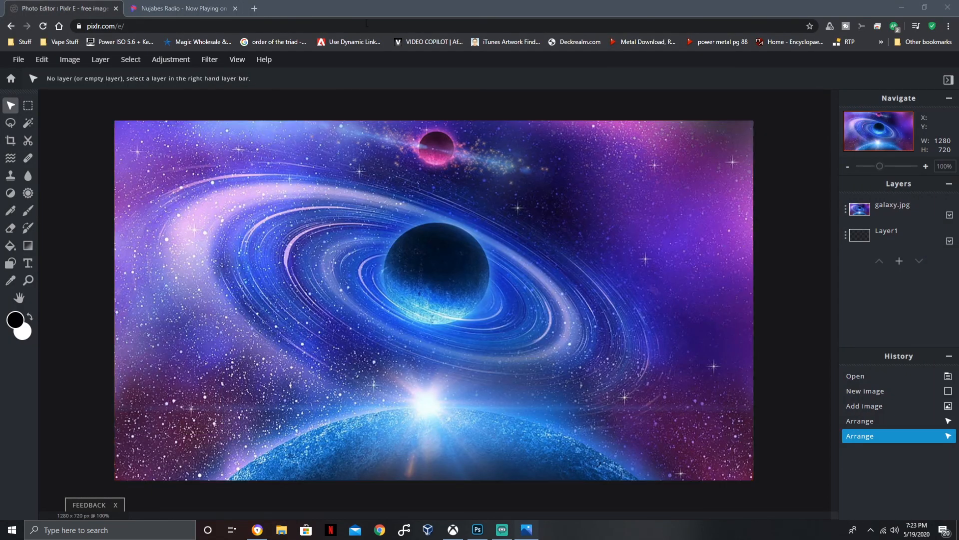
- Return to Pixlr E in full-screen view and delete the empty Layer1
{"action": "left_click", "coordinate": [786, 196]}
{"action": "key", "text": "F11"}
{"action": "left_click", "coordinate": [887, 189]}
{"action": "key", "text": "Delete"}
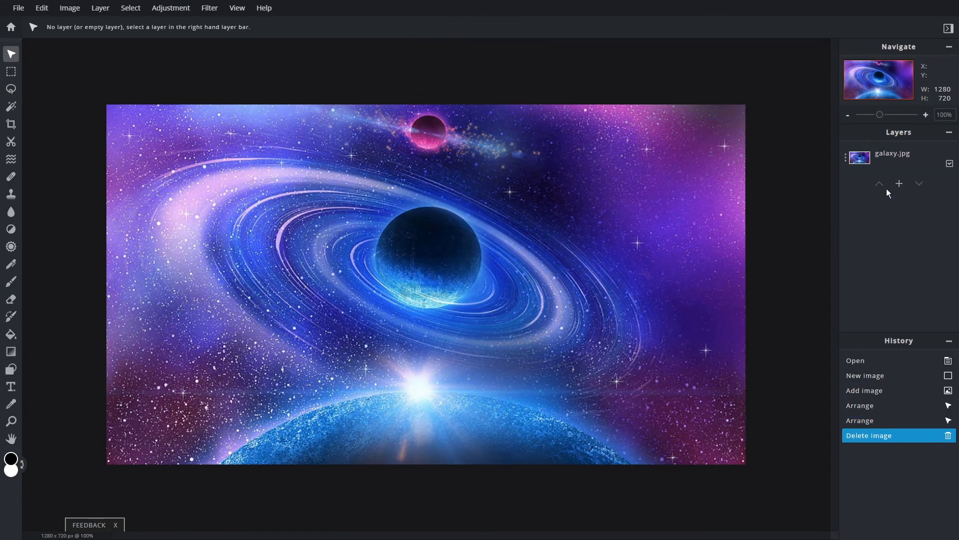
- Add easier_img.png as a layer above the galaxy background
{"action": "left_click", "coordinate": [100, 7]}
{"action": "left_click", "coordinate": [108, 56]}
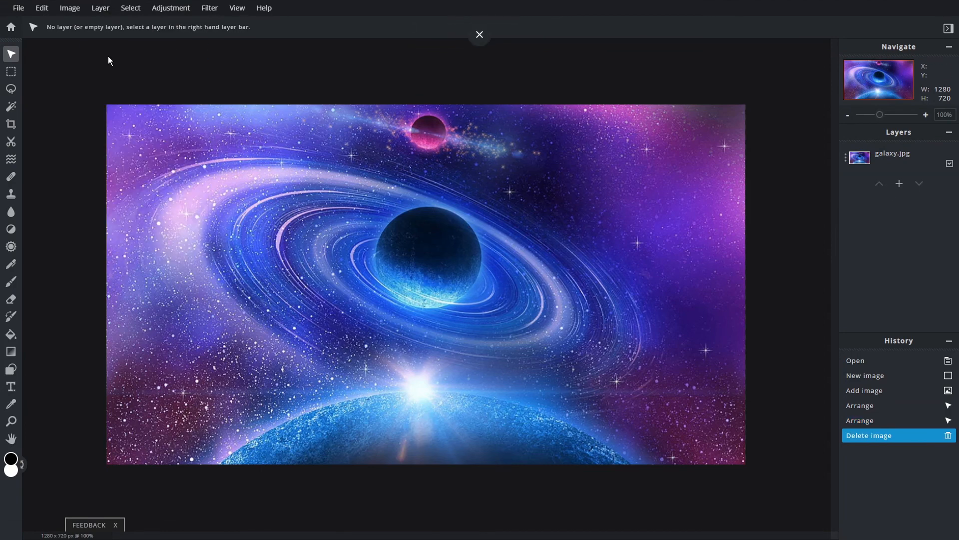
{"action": "left_click", "coordinate": [171, 90]}
{"action": "left_click", "coordinate": [395, 254]}
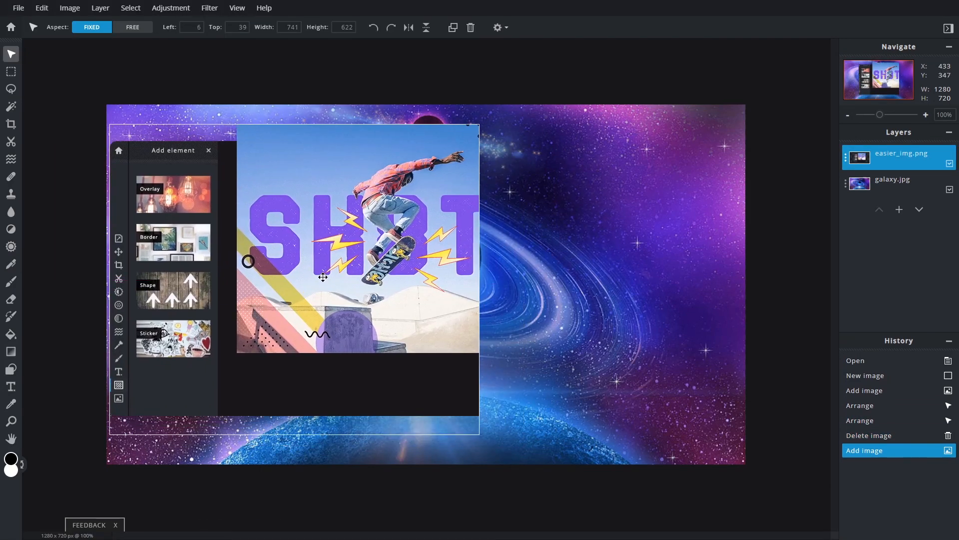
- Copy the skateboarder photo area of easier_img.png with a rectangular marquee, paste it as its own layer and hide that layer
{"action": "key", "text": "m"}
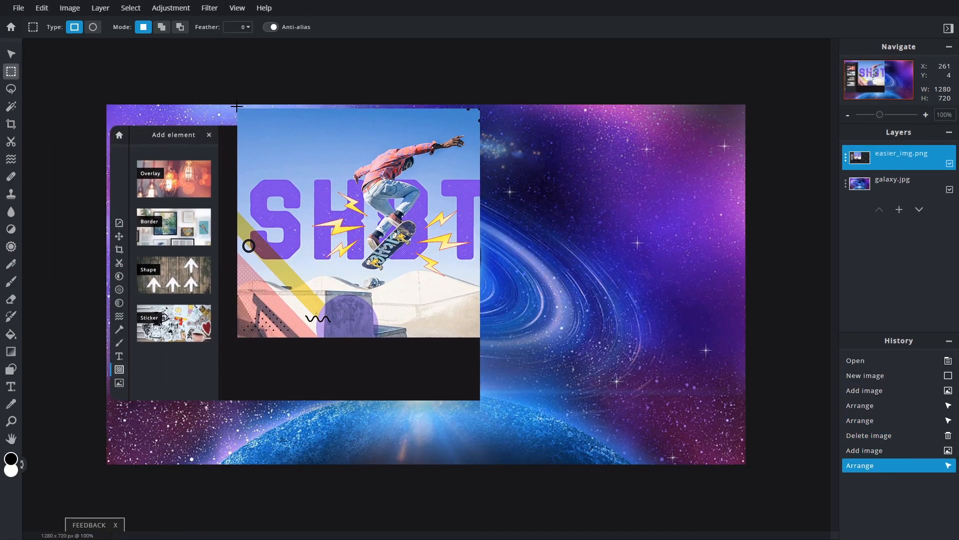
{"action": "left_click_drag", "start_coordinate": [237, 106], "coordinate": [480, 338]}
{"action": "key", "text": "ctrl+c"}
{"action": "key", "text": "ctrl+v"}
{"action": "left_click", "coordinate": [950, 164]}
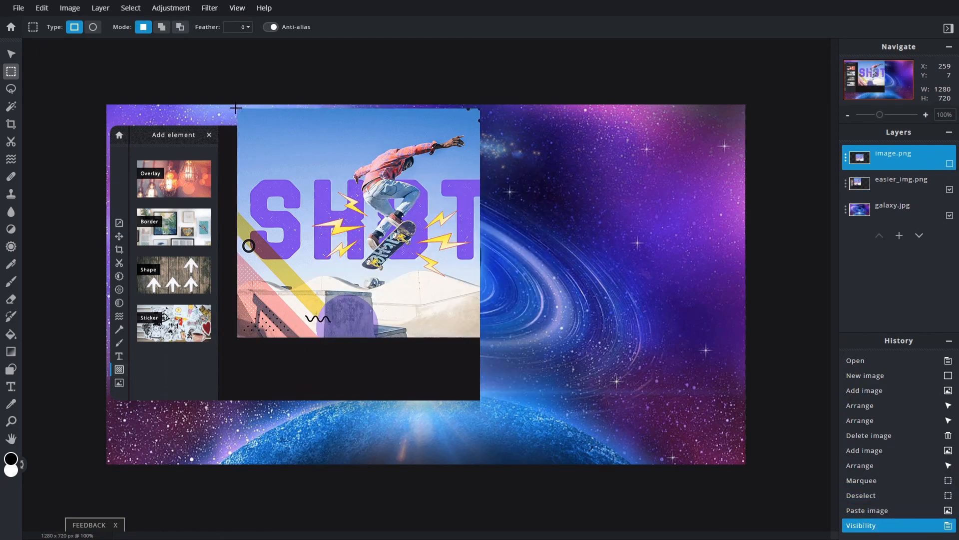
- Select the skateboarder photo area again, clear it from the easier_img.png layer and deselect
{"action": "left_click_drag", "start_coordinate": [236, 107], "coordinate": [480, 338]}
{"action": "key", "text": "Delete"}
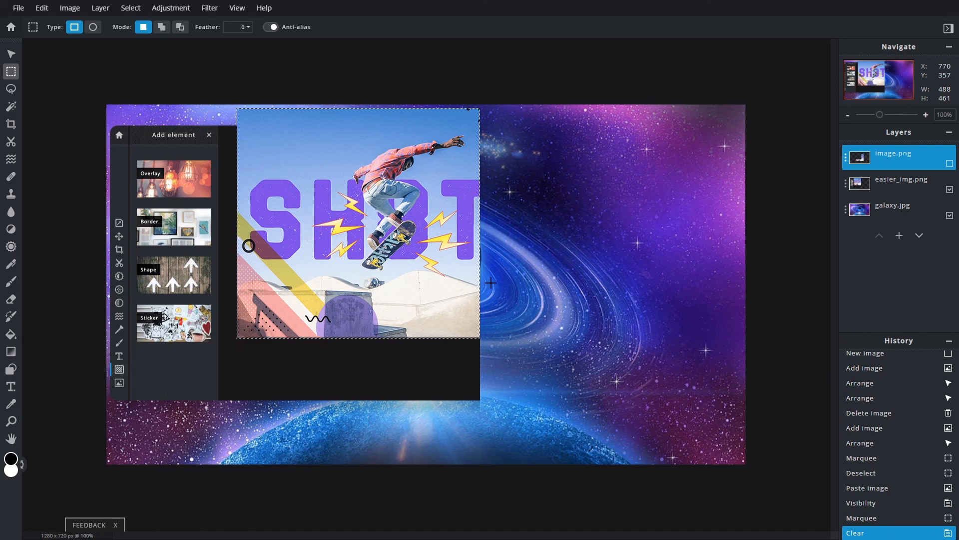
{"action": "key", "text": "ctrl+z"}
{"action": "left_click", "coordinate": [901, 191]}
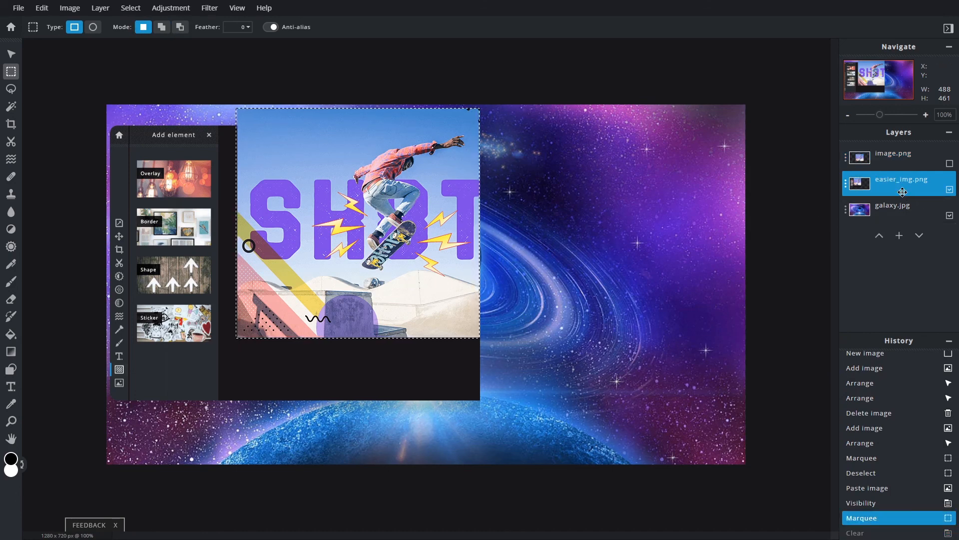
{"action": "key", "text": "Delete"}
{"action": "key", "text": "ctrl+d"}
- Clear a narrow strip beside the removed photo area on the easier_img.png layer and deselect
{"action": "left_click_drag", "start_coordinate": [491, 104], "coordinate": [509, 338]}
{"action": "key", "text": "Delete"}
{"action": "key", "text": "ctrl+d"}
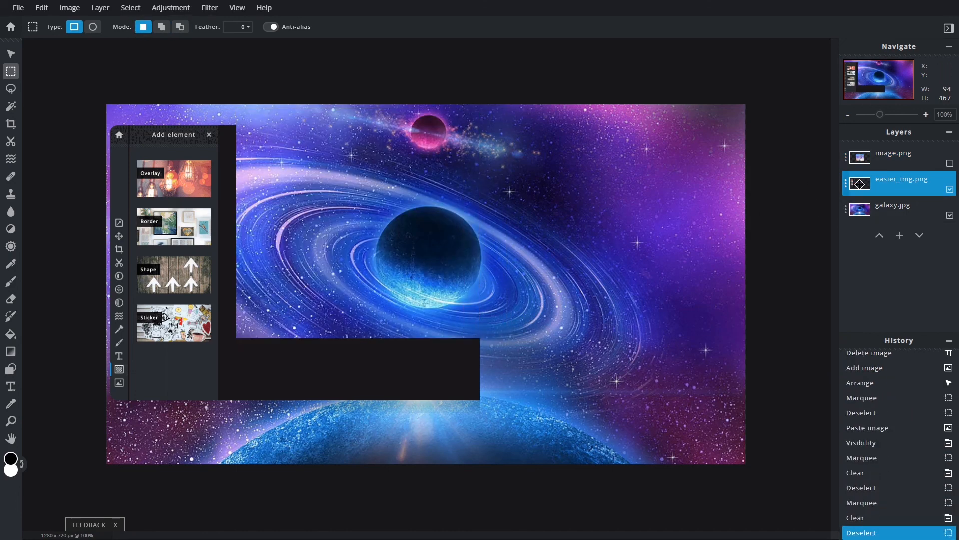
- Show the skateboarder photo layer, move it to the canvas's upper-right area at Left 781, Top 12, and hide it again
{"action": "left_click", "coordinate": [949, 163]}
{"action": "key", "text": "v"}
{"action": "left_click_drag", "start_coordinate": [427, 284], "coordinate": [619, 225]}
{"action": "left_click", "coordinate": [950, 163]}
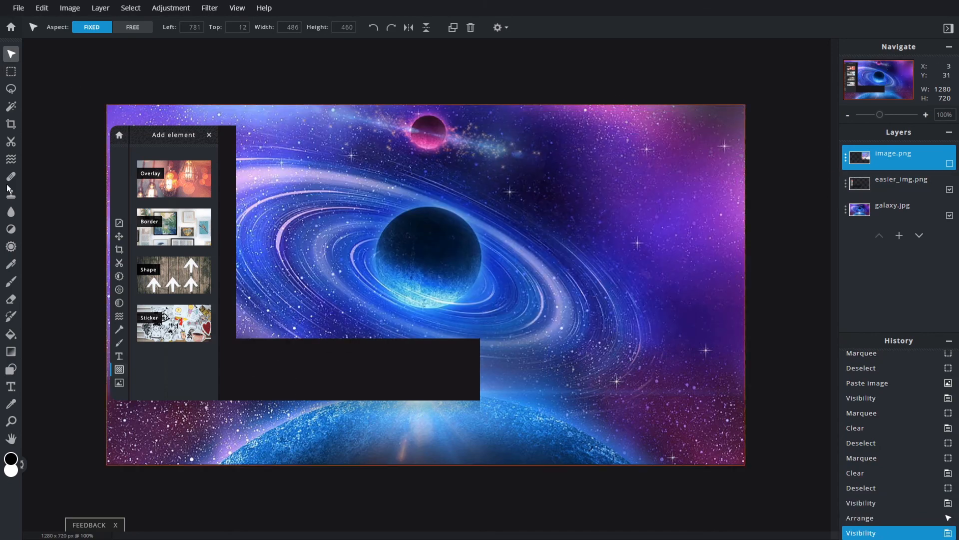
- Add faster_img.png to the composition as a new layer
{"action": "left_click", "coordinate": [69, 8]}
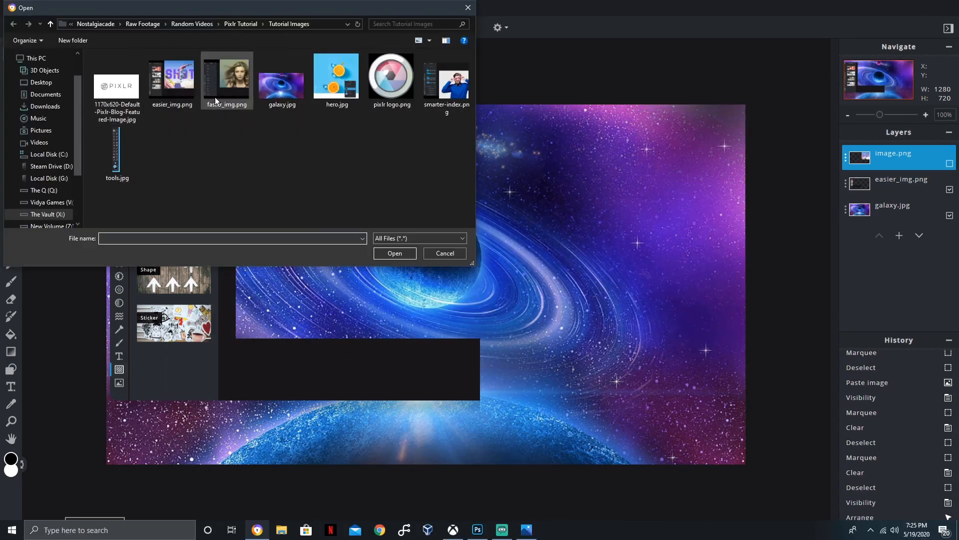
{"action": "double_click", "coordinate": [214, 97]}
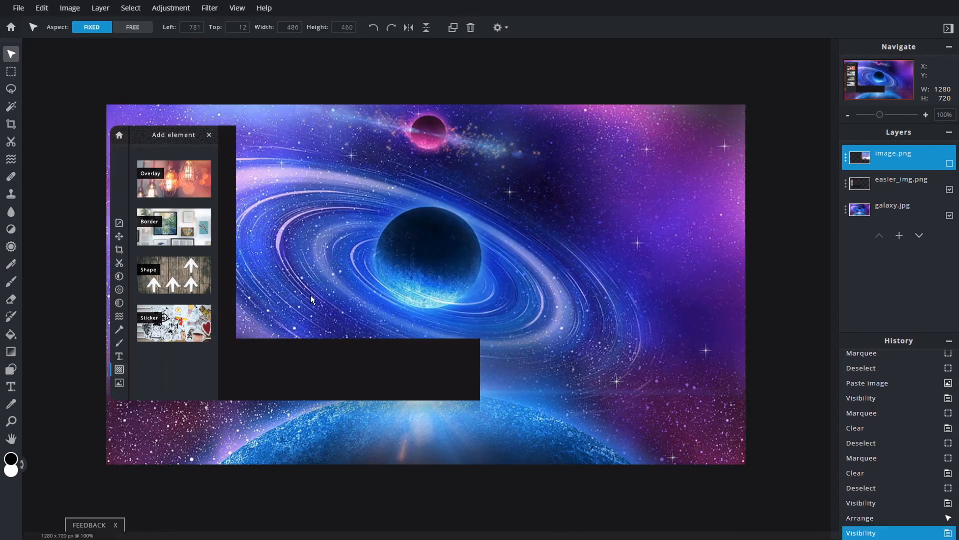
{"action": "left_click", "coordinate": [11, 106]}
{"action": "left_click", "coordinate": [361, 387]}
{"action": "key", "text": "ctrl+d"}
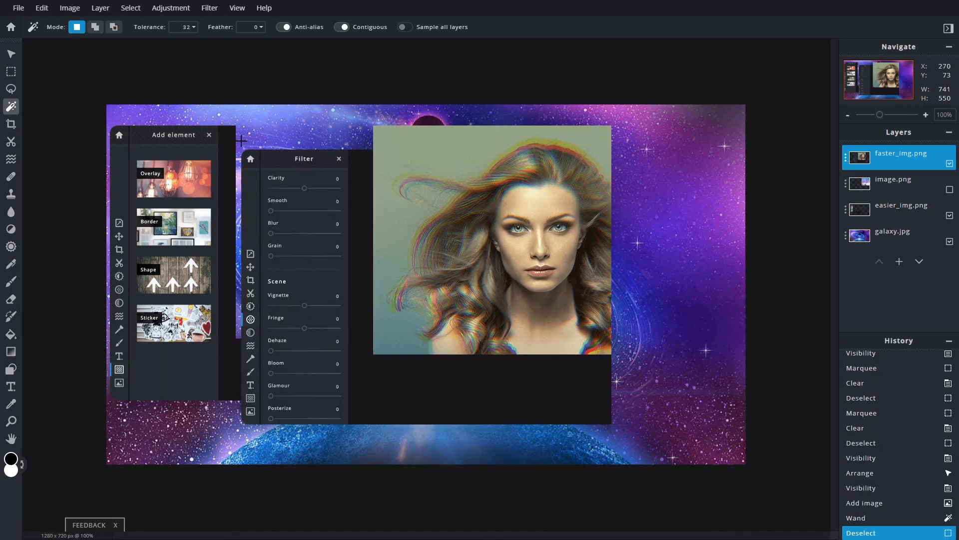
{"action": "left_click", "coordinate": [352, 440]}
{"action": "key", "text": "ctrl+d"}
- Copy the Filter panel of faster_img.png with a rectangular marquee, paste it as its own layer and delete the faster_img.png layer
{"action": "key", "text": "m"}
{"action": "left_click_drag", "start_coordinate": [239, 146], "coordinate": [349, 452]}
{"action": "key", "text": "ctrl+c"}
{"action": "key", "text": "ctrl+v"}
{"action": "left_click", "coordinate": [889, 193]}
{"action": "key", "text": "Delete"}
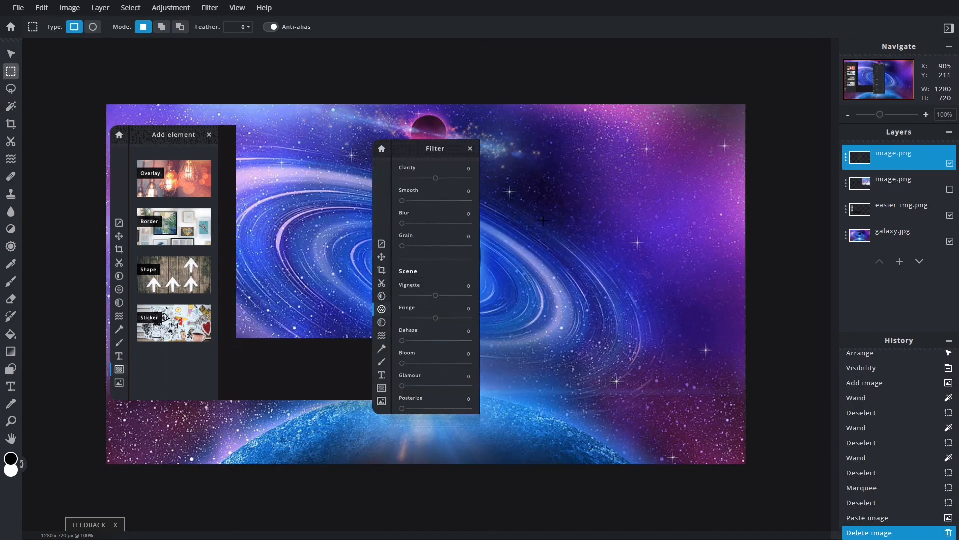
- Move the Filter panel layer beside the Add element panel, at Left 236, Top 73
{"action": "key", "text": "v"}
{"action": "left_click_drag", "start_coordinate": [434, 205], "coordinate": [285, 209]}
- Add smarter-index.png as a layer and hide the easier_img.png and Filter panel layers beneath it
{"action": "key", "text": "ctrl+o"}
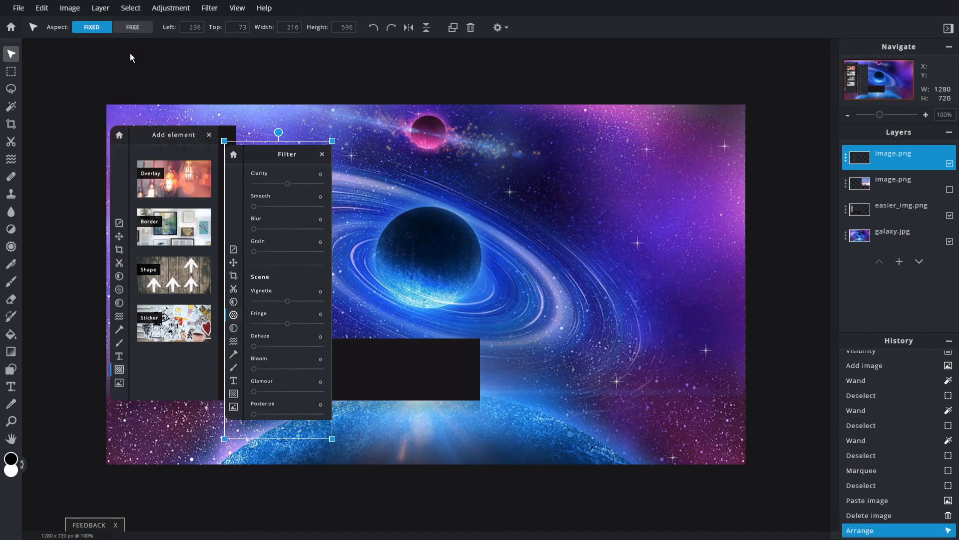
{"action": "double_click", "coordinate": [447, 82]}
{"action": "left_click", "coordinate": [950, 164]}
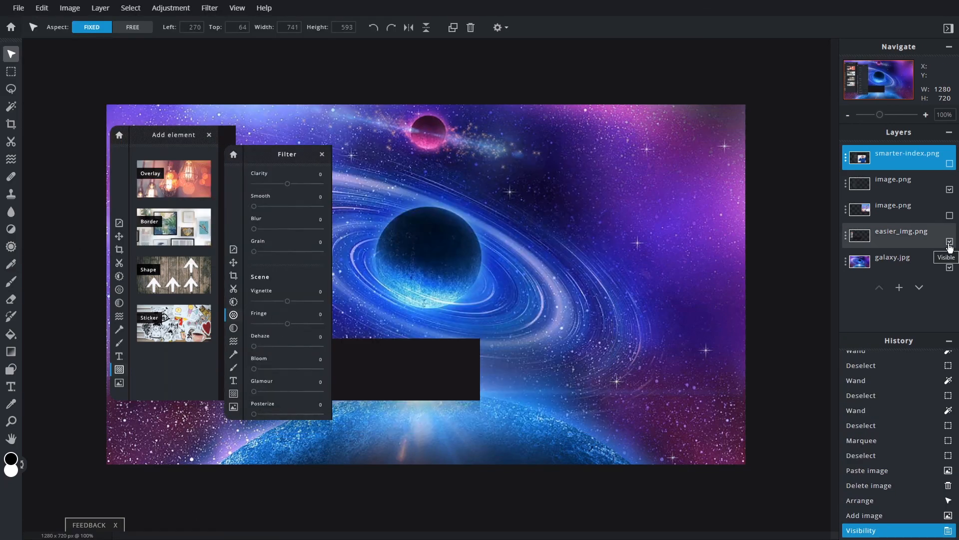
{"action": "left_click", "coordinate": [950, 241]}
{"action": "left_click", "coordinate": [949, 268]}
{"action": "left_click", "coordinate": [950, 268]}
{"action": "left_click", "coordinate": [950, 189]}
{"action": "left_click", "coordinate": [950, 163]}
- Copy the Cutout panel of smarter-index.png with a rectangular marquee, paste it as its own layer and delete the smarter-index.png layer
{"action": "key", "text": "m"}
{"action": "left_click_drag", "start_coordinate": [227, 133], "coordinate": [350, 434]}
{"action": "key", "text": "ctrl+c"}
{"action": "key", "text": "ctrl+v"}
{"action": "left_click", "coordinate": [886, 184]}
{"action": "key", "text": "Delete"}
- Hide the pasted Cutout panel layer and show the easier_img.png layer
{"action": "left_click", "coordinate": [950, 163]}
{"action": "left_click", "coordinate": [949, 241]}
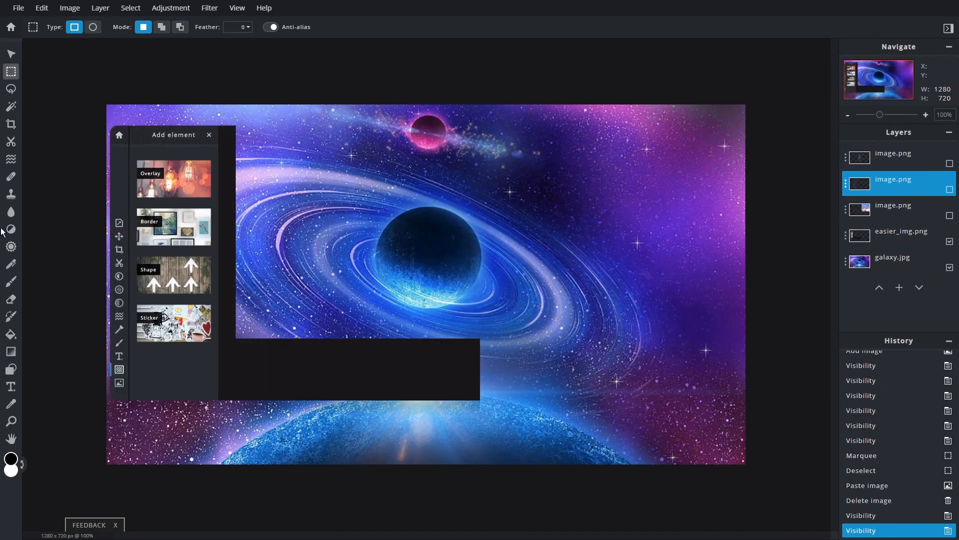
- Sample the dark background of the easier_img.png panel as a drawing colour and add a new empty layer
{"action": "left_click", "coordinate": [12, 459]}
{"action": "left_click", "coordinate": [284, 366]}
{"action": "left_click", "coordinate": [569, 352]}
{"action": "left_click", "coordinate": [10, 370]}
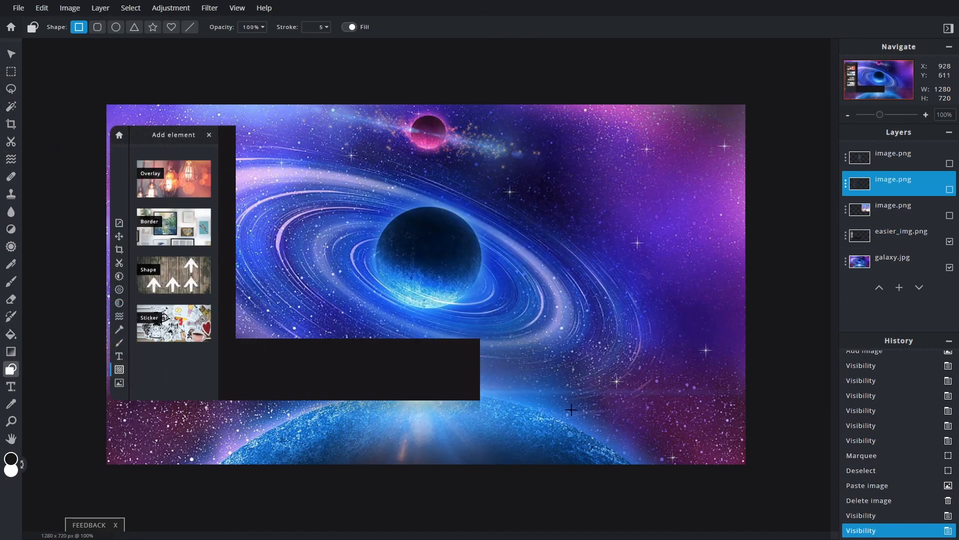
{"action": "left_click", "coordinate": [100, 8]}
{"action": "left_click", "coordinate": [125, 25]}
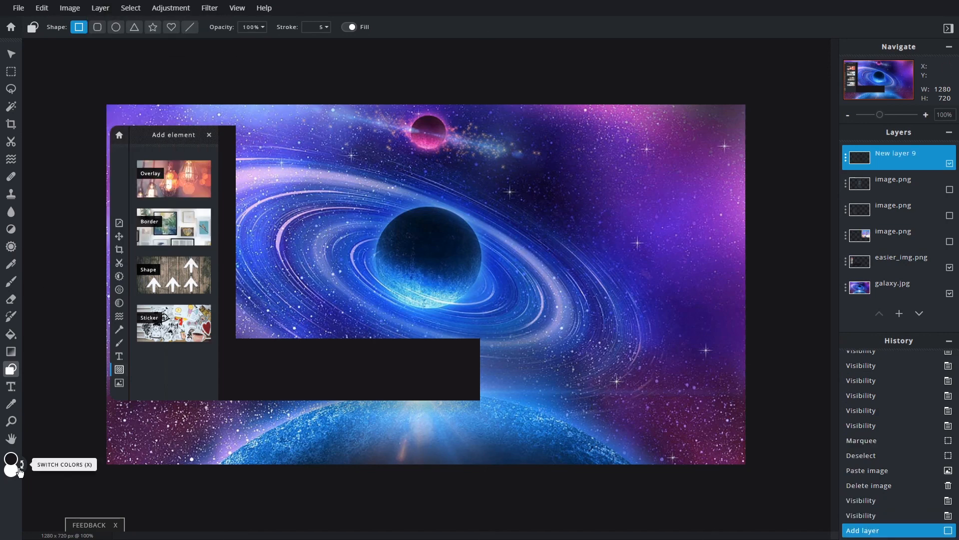
{"action": "mouse_move", "coordinate": [281, 133]}
{"action": "left_mouse_down"}
{"action": "mouse_move", "coordinate": [464, 337]}
{"action": "mouse_move", "coordinate": [495, 253]}
{"action": "left_mouse_up"}
{"action": "key", "text": "ctrl+z"}
{"action": "left_click", "coordinate": [349, 28]}
{"action": "key", "text": "ctrl+z"}
{"action": "left_click", "coordinate": [365, 25]}
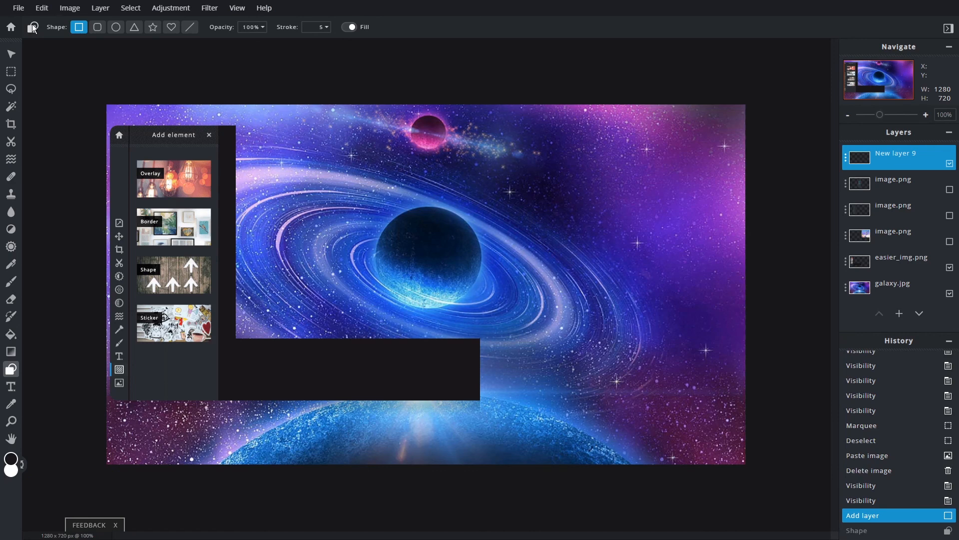
- Draw a rectangle about 553 x 335 px with stroke 0 on the new layer and fill it with the dark panel colour
{"action": "left_click", "coordinate": [324, 27]}
{"action": "left_click", "coordinate": [244, 44]}
{"action": "left_click_drag", "start_coordinate": [328, 137], "coordinate": [604, 303]}
{"action": "left_click", "coordinate": [11, 333]}
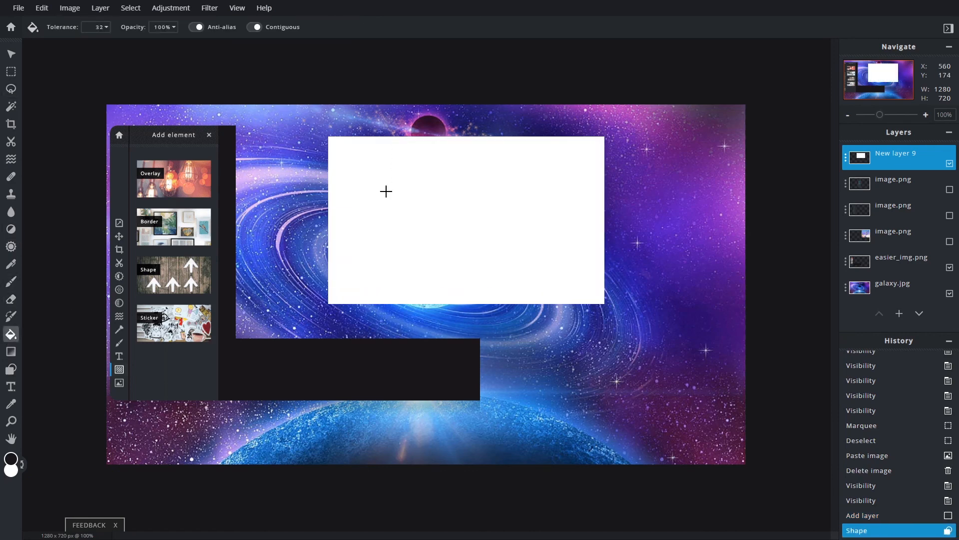
{"action": "left_click", "coordinate": [387, 191]}
- Move the dark rectangle behind the panels at Left 81, Top 40 and place its layer directly above galaxy.jpg
{"action": "key", "text": "v"}
{"action": "left_click_drag", "start_coordinate": [518, 179], "coordinate": [337, 167]}
{"action": "key", "text": "ctrl+shift+bracketleft"}
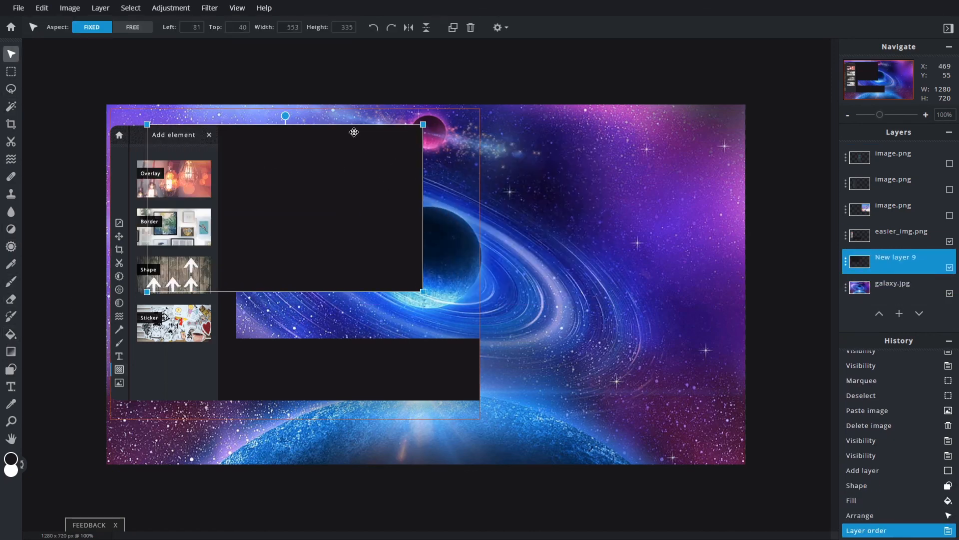
- Show the Filter and Cutout panel layers, leaving the skateboarder photo hidden
{"action": "left_click", "coordinate": [949, 215]}
{"action": "left_click", "coordinate": [950, 215]}
{"action": "left_click", "coordinate": [949, 189]}
{"action": "left_click", "coordinate": [949, 164]}
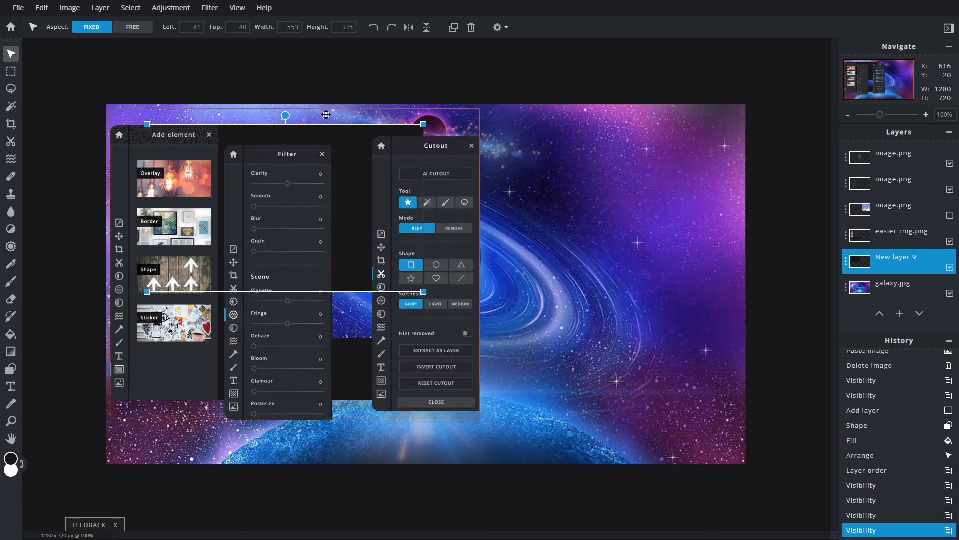
- Move the Cutout panel over the Add element panel and shift the Filter panel to Left 228, Top 62
{"action": "left_click_drag", "start_coordinate": [325, 115], "coordinate": [90, 134]}
{"action": "left_click", "coordinate": [917, 189]}
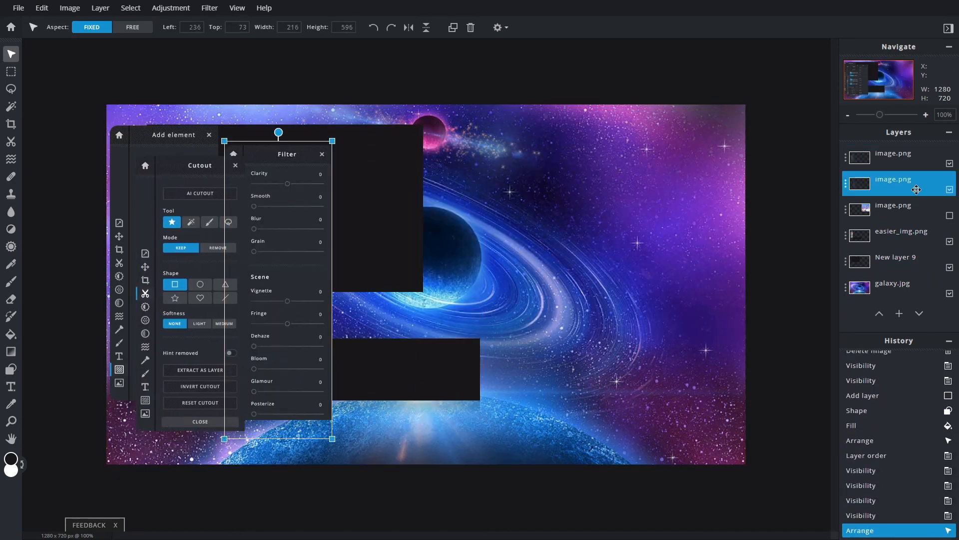
{"action": "left_click_drag", "start_coordinate": [916, 189], "coordinate": [889, 188]}
{"action": "left_click_drag", "start_coordinate": [302, 210], "coordinate": [298, 204]}
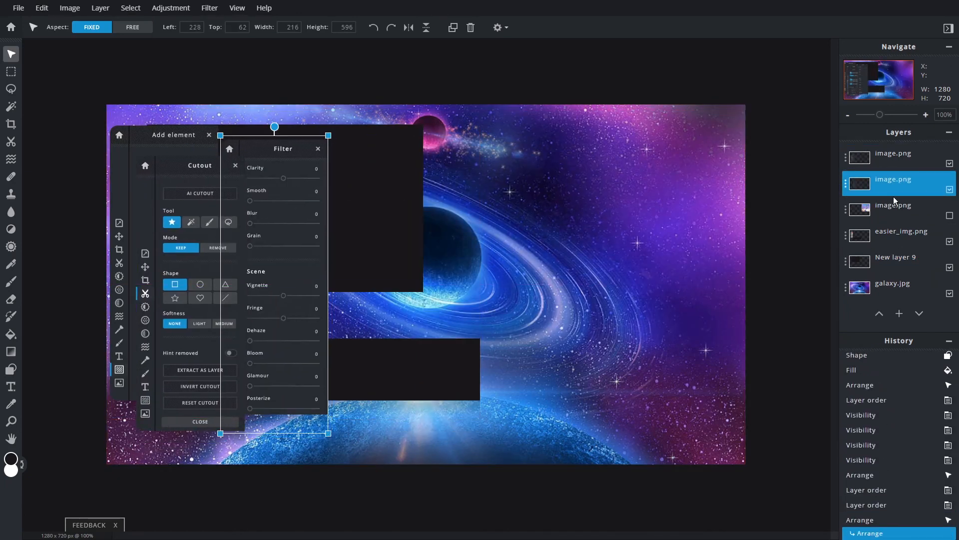
{"action": "left_click", "coordinate": [894, 233]}
{"action": "left_click", "coordinate": [41, 7]}
{"action": "left_click", "coordinate": [50, 106]}
{"action": "left_click", "coordinate": [14, 56]}
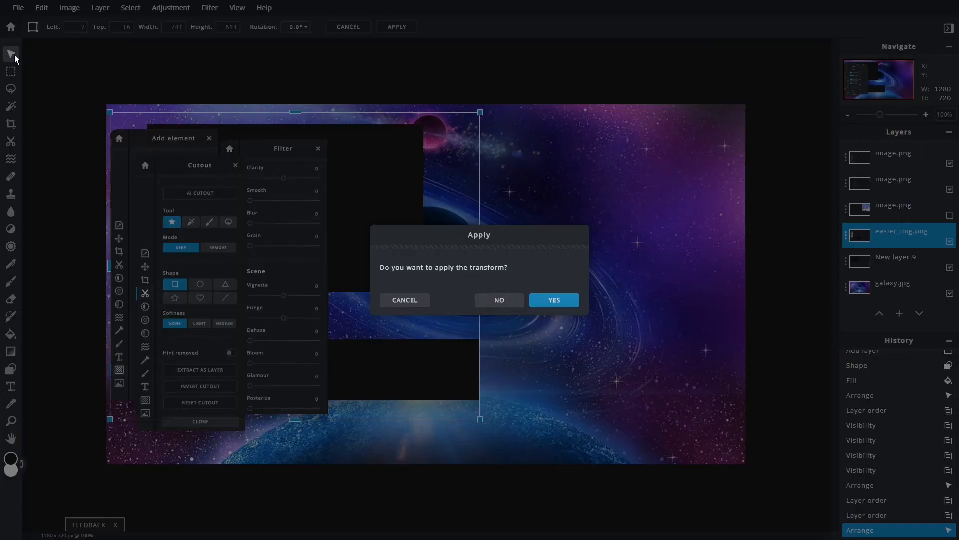
{"action": "left_click", "coordinate": [554, 300]}
- Inspect the layer stack by temporarily hiding and re-showing the panel, photo and galaxy layers
{"action": "left_click", "coordinate": [950, 164]}
{"action": "left_click", "coordinate": [950, 189]}
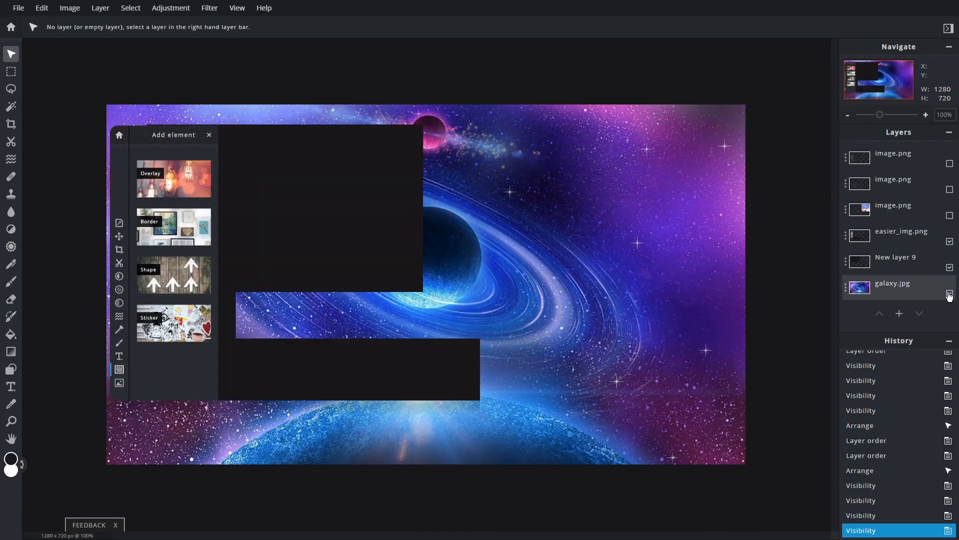
{"action": "double_click", "coordinate": [950, 293]}
{"action": "left_click", "coordinate": [950, 216]}
{"action": "left_click", "coordinate": [950, 189]}
{"action": "left_click", "coordinate": [949, 163]}
{"action": "left_click", "coordinate": [950, 216]}
- Stretch the dark rectangle to about 711 x 553 px with a free transform, apply it and show the skateboarder photo layer
{"action": "left_click", "coordinate": [902, 261]}
{"action": "left_click", "coordinate": [42, 8]}
{"action": "left_click", "coordinate": [53, 111]}
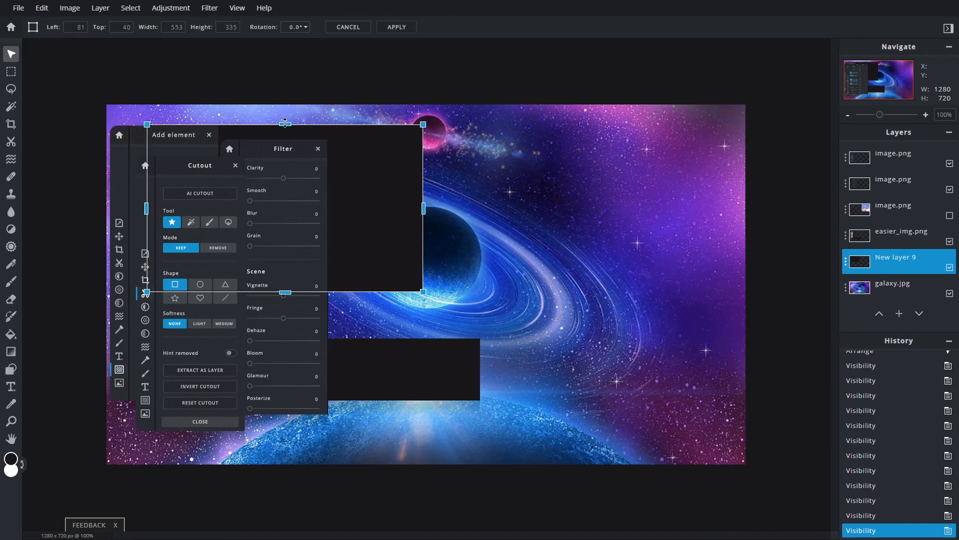
{"action": "left_click_drag", "start_coordinate": [284, 292], "coordinate": [285, 360]}
{"action": "left_click_drag", "start_coordinate": [423, 241], "coordinate": [502, 241]}
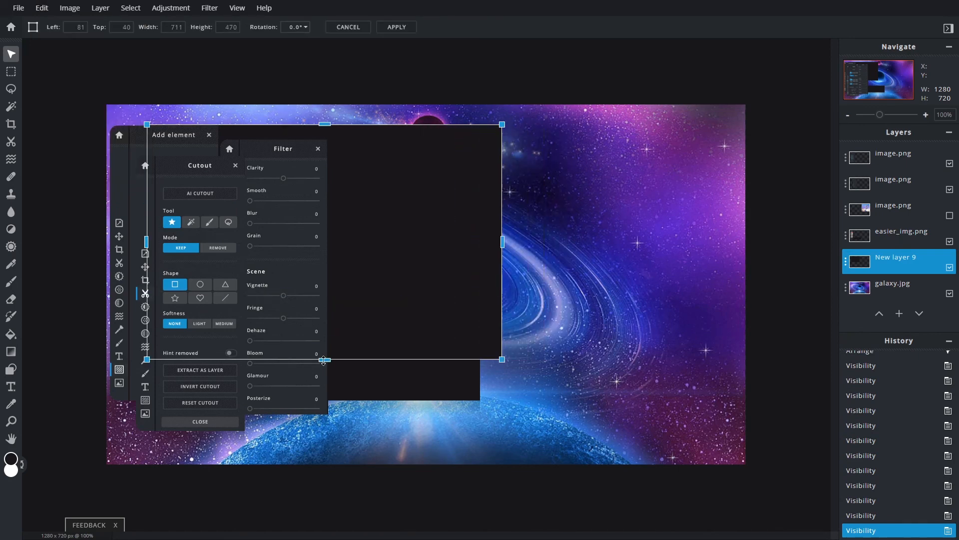
{"action": "left_click_drag", "start_coordinate": [324, 360], "coordinate": [318, 403]}
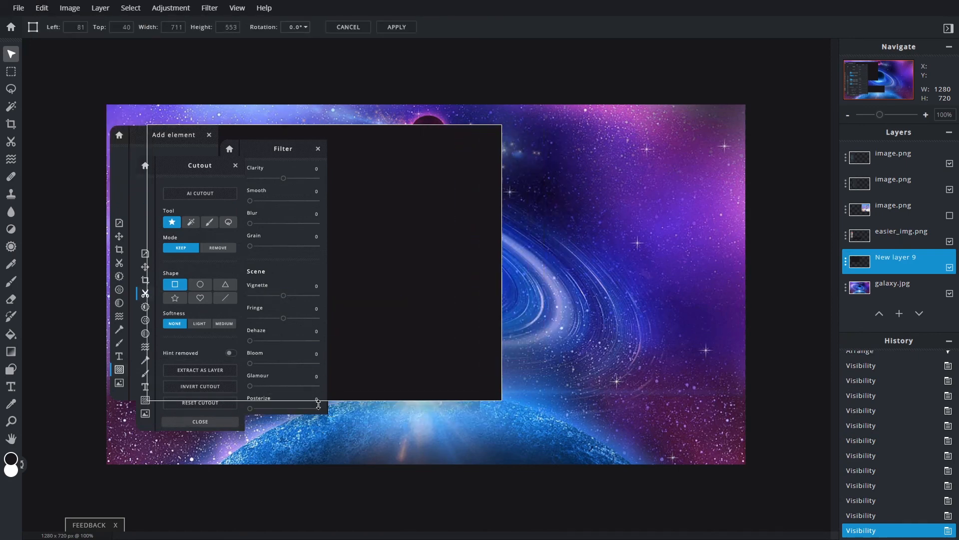
{"action": "left_click", "coordinate": [949, 215]}
{"action": "left_click", "coordinate": [560, 300]}
- Place the skateboarder photo layer below easier_img.png and move it over the dark rectangle, at Left 258, Top 38
{"action": "left_click_drag", "start_coordinate": [889, 209], "coordinate": [886, 242]}
{"action": "left_click_drag", "start_coordinate": [619, 225], "coordinate": [357, 238]}
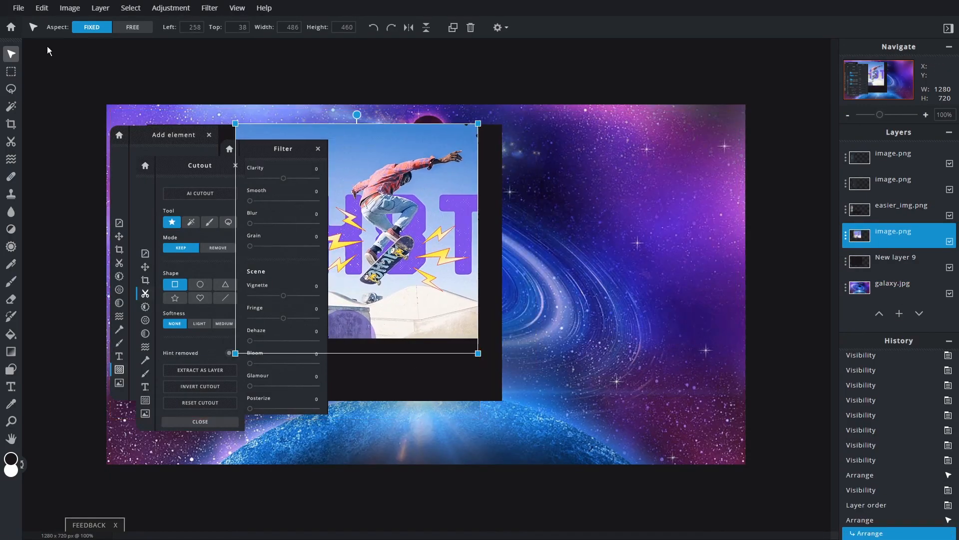
- Free-transform the skateboarder photo to about 535 x 431 px so it reaches the dark rectangle's right edge
{"action": "left_click", "coordinate": [42, 7]}
{"action": "left_click", "coordinate": [55, 114]}
{"action": "mouse_move", "coordinate": [369, 352]}
{"action": "left_mouse_down"}
{"action": "mouse_move", "coordinate": [368, 382]}
{"action": "mouse_move", "coordinate": [369, 339]}
{"action": "left_mouse_up"}
{"action": "left_click", "coordinate": [77, 82]}
{"action": "left_click", "coordinate": [894, 261]}
{"action": "double_click", "coordinate": [950, 268]}
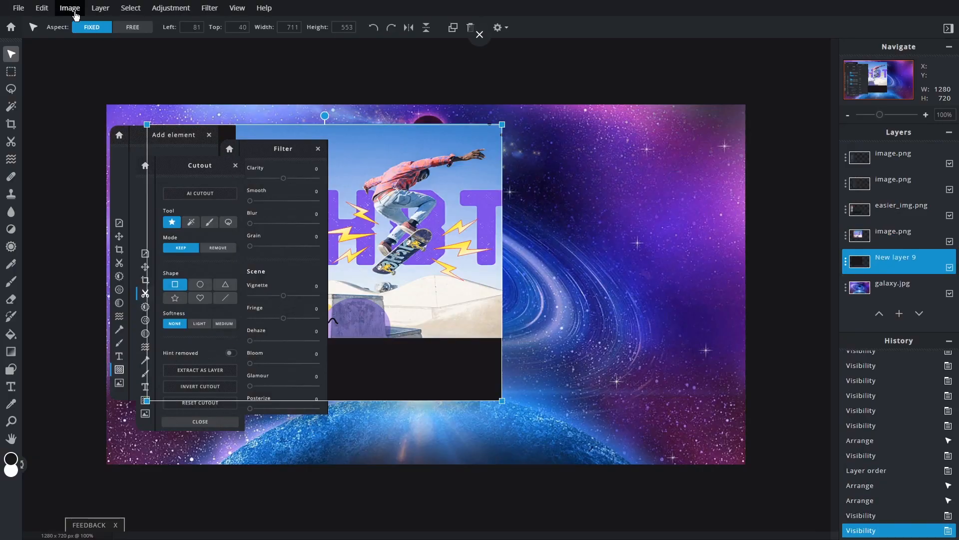
{"action": "left_click", "coordinate": [42, 8]}
{"action": "left_click", "coordinate": [55, 114]}
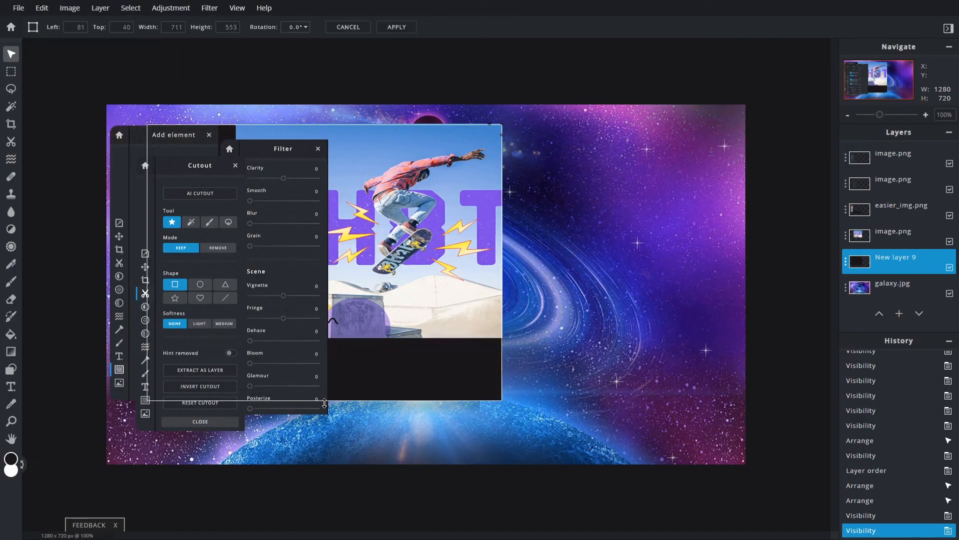
{"action": "left_click", "coordinate": [397, 27]}
{"action": "left_click_drag", "start_coordinate": [882, 236], "coordinate": [888, 159]}
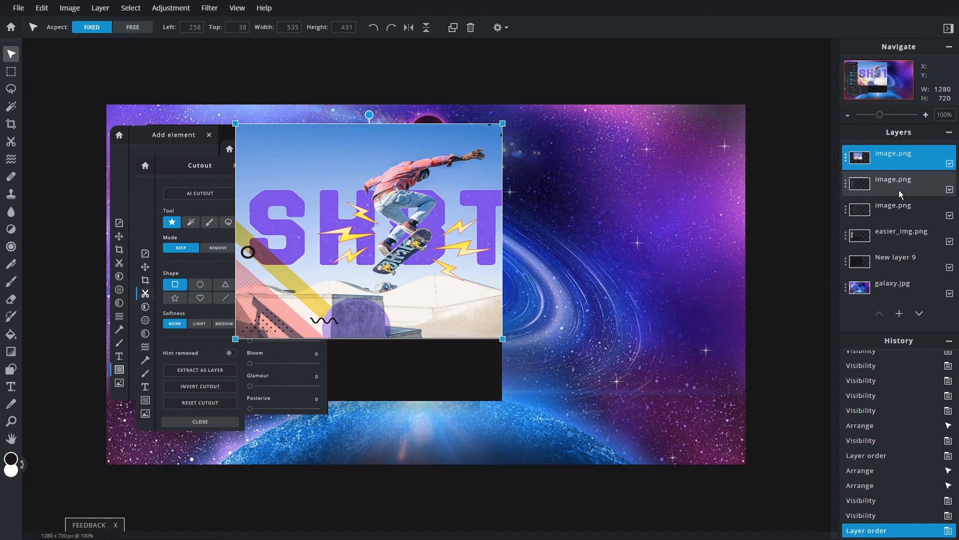
{"action": "left_click_drag", "start_coordinate": [887, 194], "coordinate": [888, 235]}
- Add a new layer on top of the stack and draw a full-width rectangle about 210 px high across the canvas's middle
{"action": "key", "text": "g"}
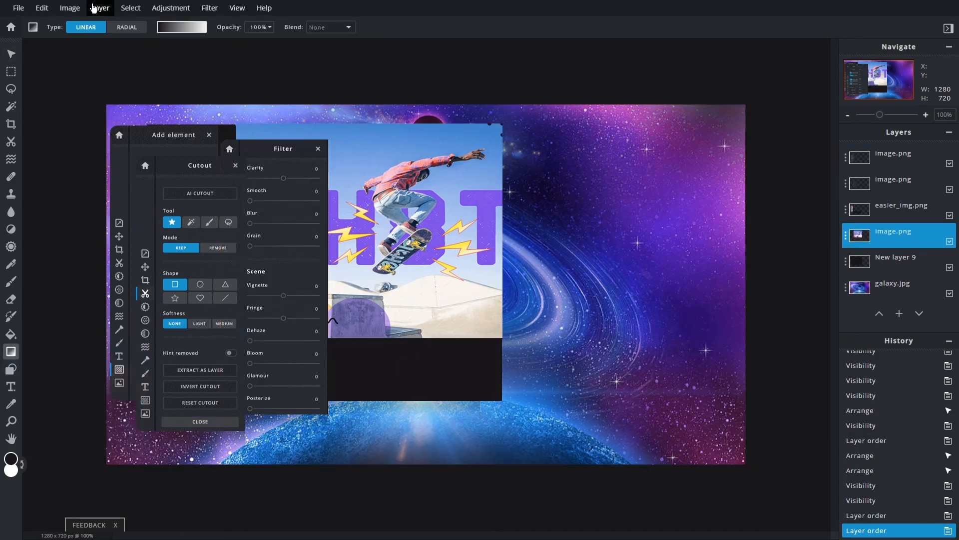
{"action": "left_click", "coordinate": [93, 8]}
{"action": "left_click", "coordinate": [114, 41]}
{"action": "left_click_drag", "start_coordinate": [89, 203], "coordinate": [329, 296]}
{"action": "key", "text": "ctrl+z"}
{"action": "left_click", "coordinate": [11, 369]}
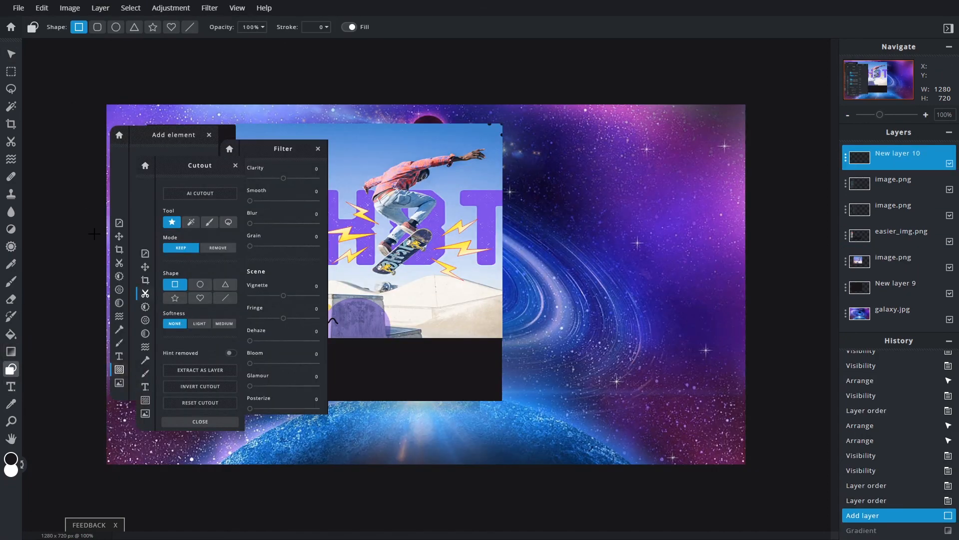
{"action": "left_click_drag", "start_coordinate": [94, 234], "coordinate": [754, 339]}
- Set the drawing colour to black (#000000) and fill the full-width band with it
{"action": "left_click", "coordinate": [11, 334]}
{"action": "left_click", "coordinate": [21, 463]}
{"action": "left_click", "coordinate": [11, 459]}
{"action": "left_click", "coordinate": [366, 333]}
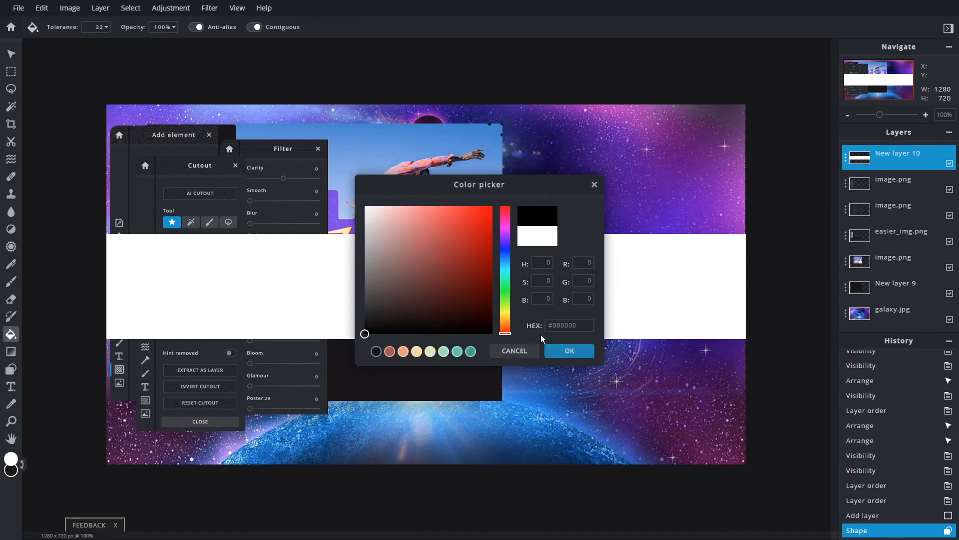
{"action": "left_click", "coordinate": [558, 350]}
{"action": "left_click", "coordinate": [549, 308]}
- Shift the black band to Left 0, Top 255 and set its layer transparency to 50
{"action": "left_click", "coordinate": [11, 55]}
{"action": "mouse_move", "coordinate": [557, 290]}
{"action": "left_mouse_down"}
{"action": "mouse_move", "coordinate": [574, 272]}
{"action": "mouse_move", "coordinate": [570, 287]}
{"action": "left_mouse_up"}
{"action": "right_click", "coordinate": [569, 284]}
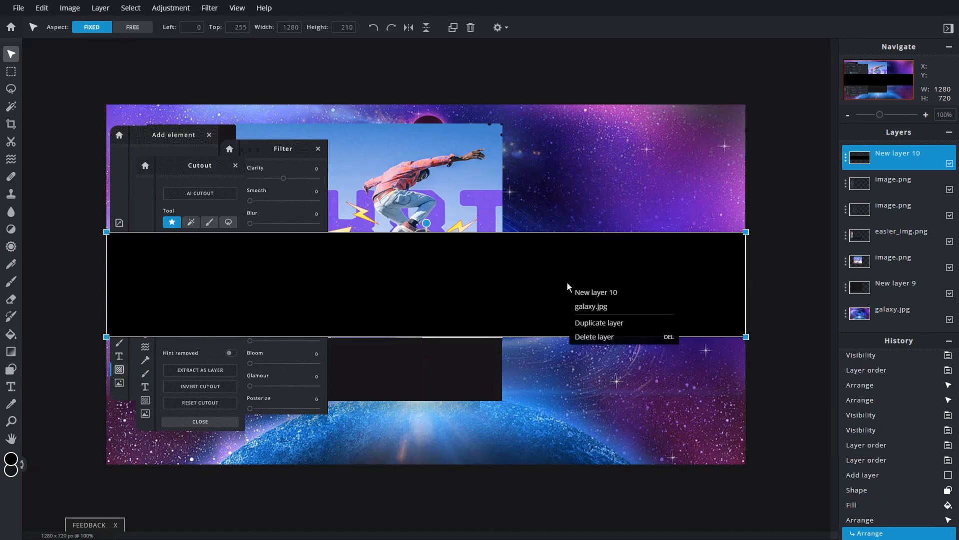
{"action": "left_click", "coordinate": [595, 292]}
{"action": "left_click_drag", "start_coordinate": [835, 230], "coordinate": [795, 230]}
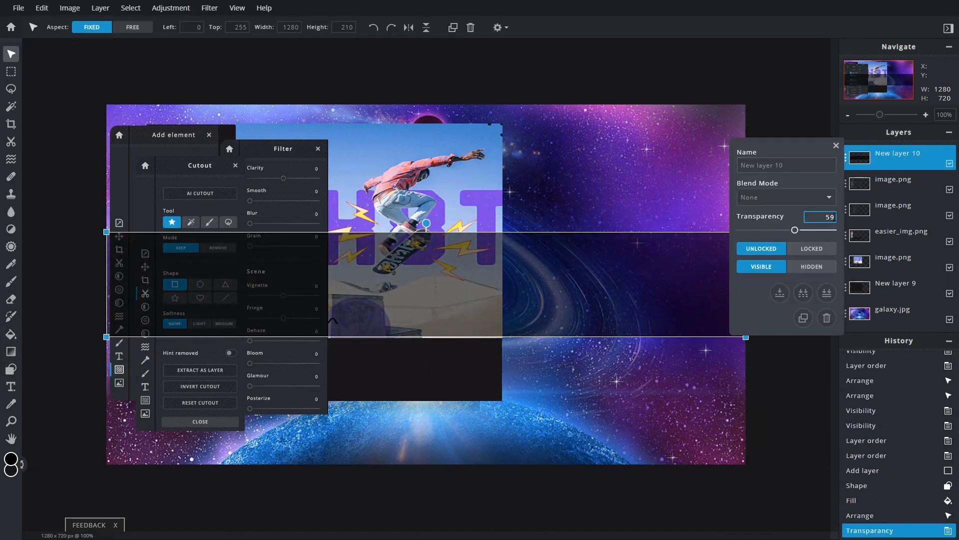
{"action": "key", "text": "BackSpace"}
{"action": "type", "text": "0"}
{"action": "key", "text": "Return"}
{"action": "left_click", "coordinate": [776, 109]}
- Add a text layer on the black band reading "Pixlr"
{"action": "left_click", "coordinate": [101, 8]}
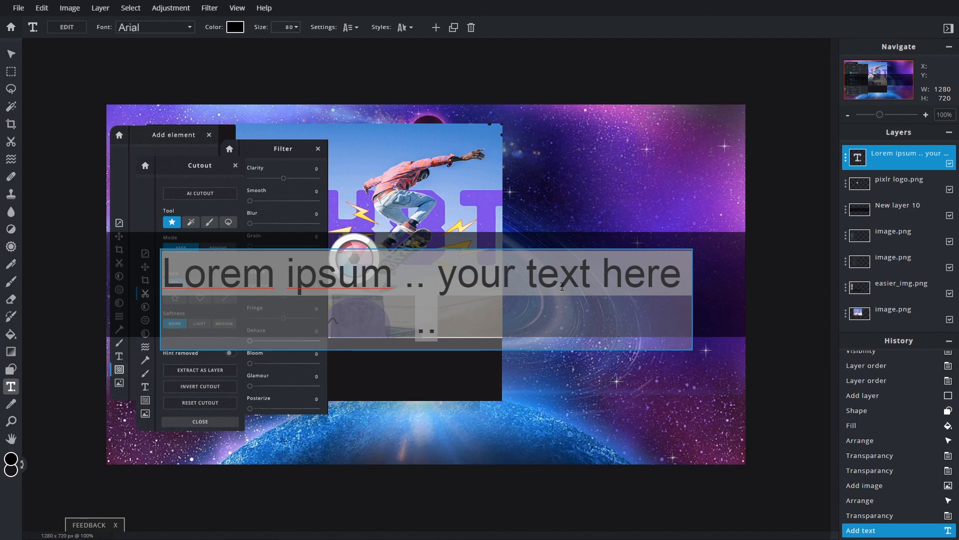
{"action": "type", "text": "Pixlr"}
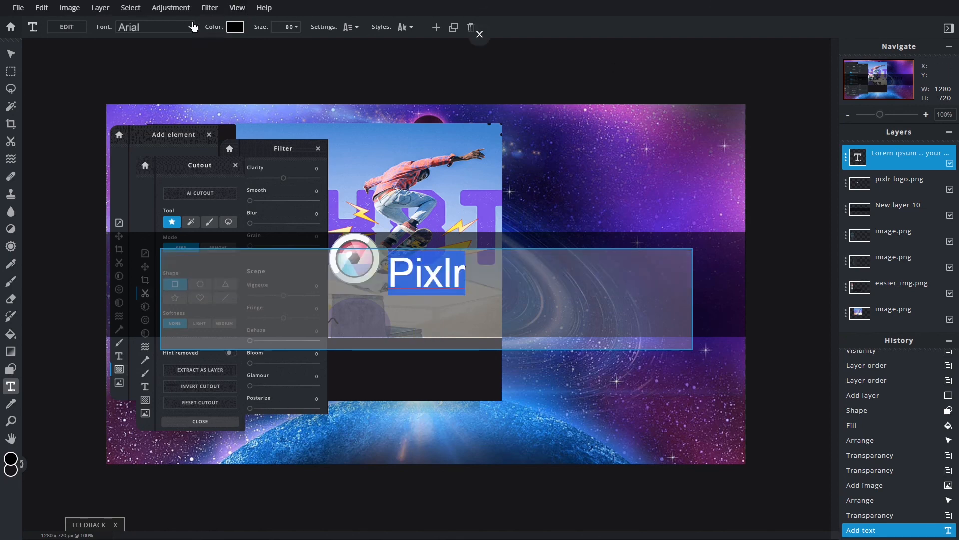
- Browse the font list and set the "Pixlr" text to the Daddy Day font
{"action": "left_click", "coordinate": [155, 27]}
{"action": "scroll", "coordinate": [172, 277], "scroll_direction": "down", "scroll_amount": 20}
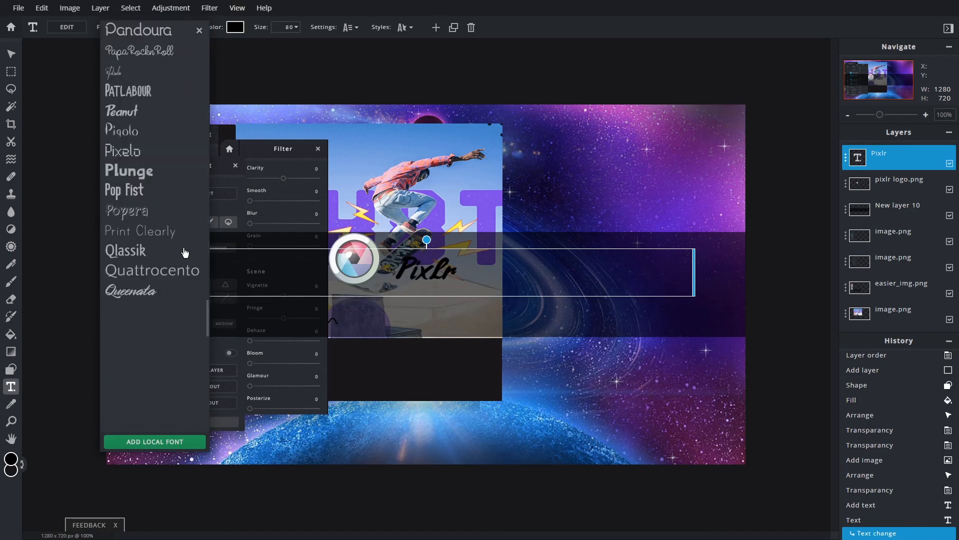
{"action": "scroll", "coordinate": [129, 223], "scroll_direction": "up", "scroll_amount": 8}
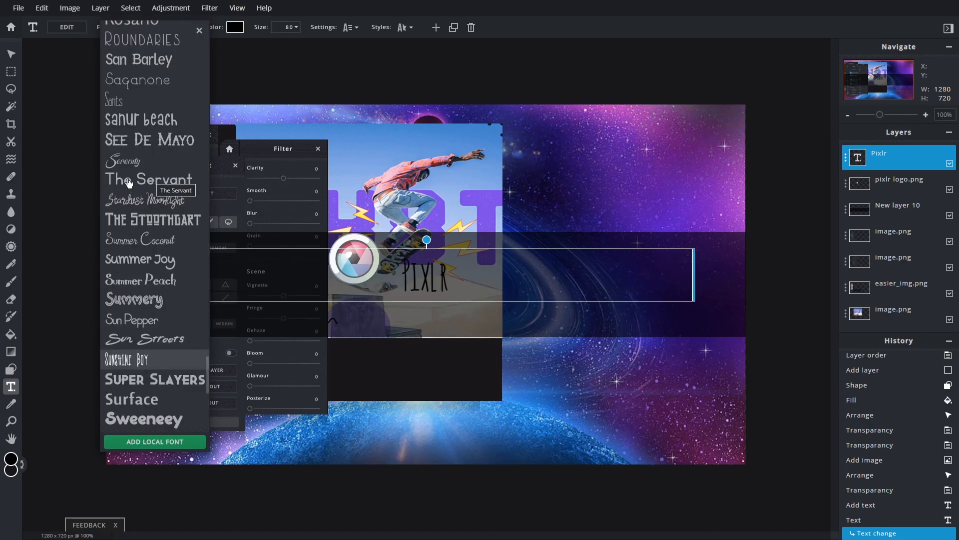
{"action": "scroll", "coordinate": [140, 187], "scroll_direction": "up", "scroll_amount": 10}
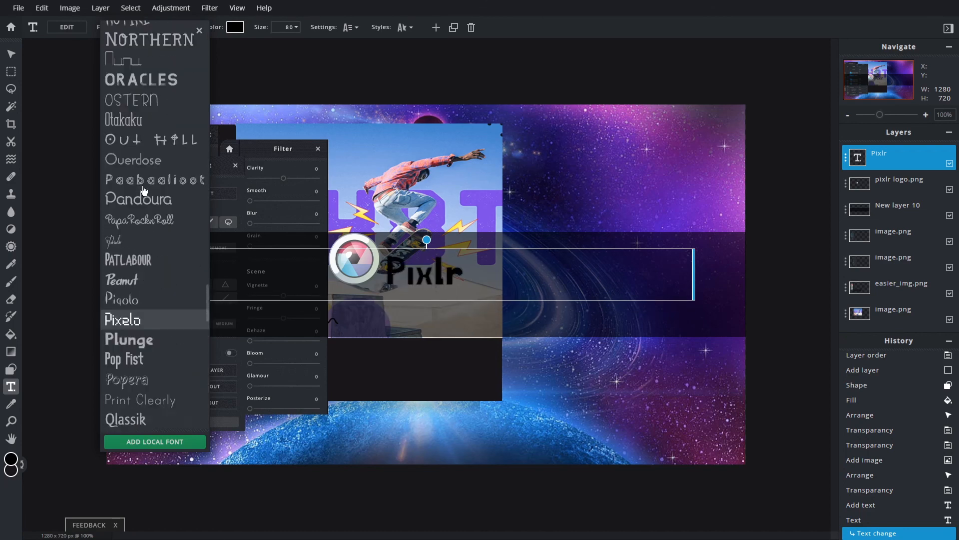
{"action": "scroll", "coordinate": [144, 190], "scroll_direction": "up", "scroll_amount": 8}
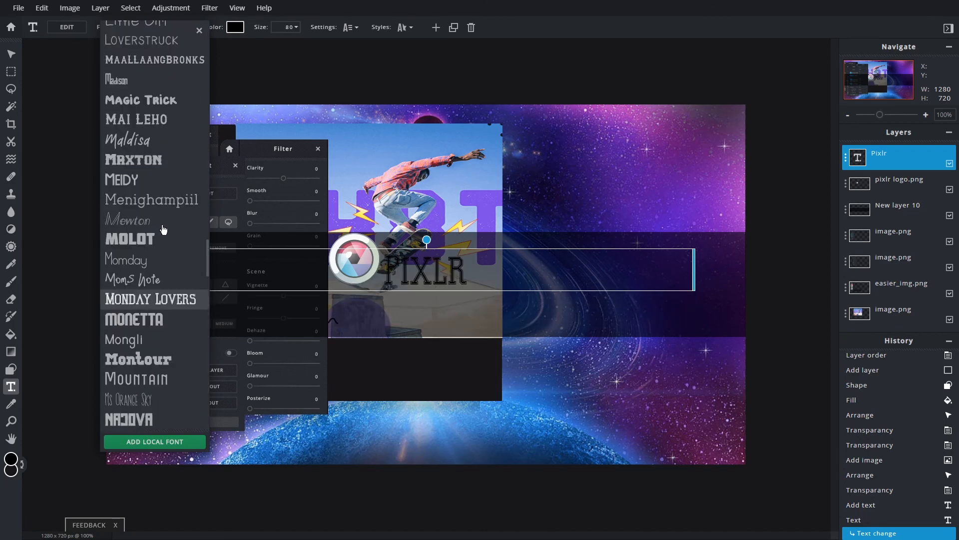
{"action": "scroll", "coordinate": [163, 229], "scroll_direction": "up", "scroll_amount": 10}
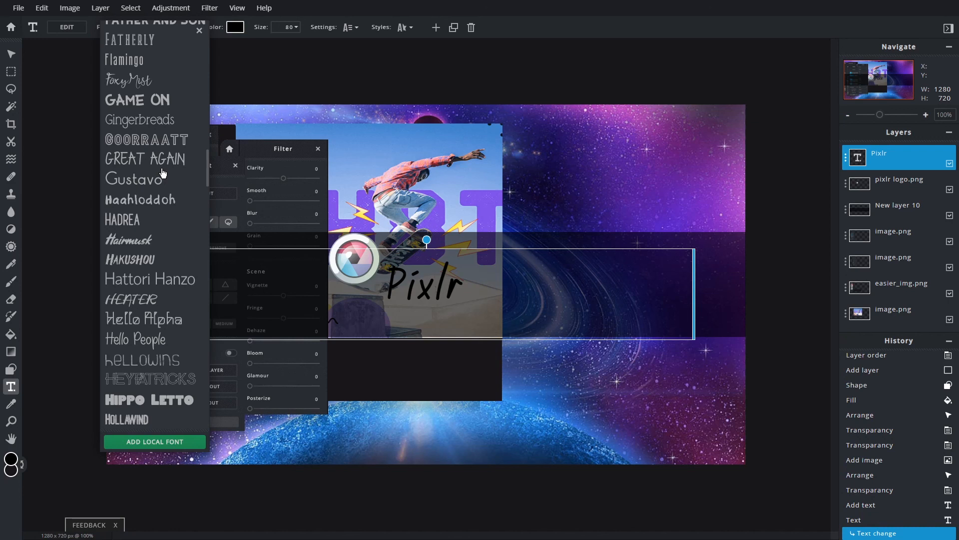
{"action": "left_click", "coordinate": [144, 120]}
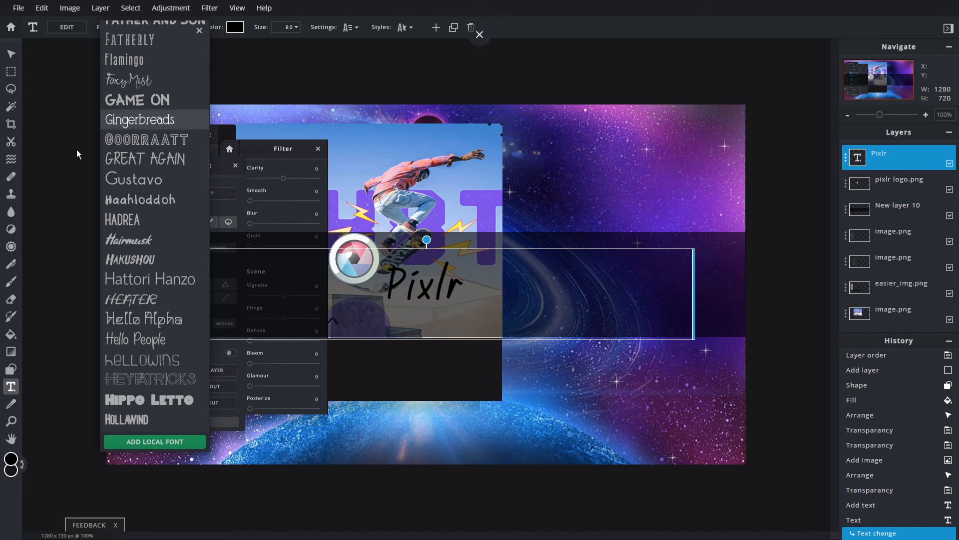
{"action": "scroll", "coordinate": [143, 129], "scroll_direction": "up", "scroll_amount": 3}
{"action": "left_click", "coordinate": [144, 129]}
{"action": "scroll", "coordinate": [145, 132], "scroll_direction": "up", "scroll_amount": 3}
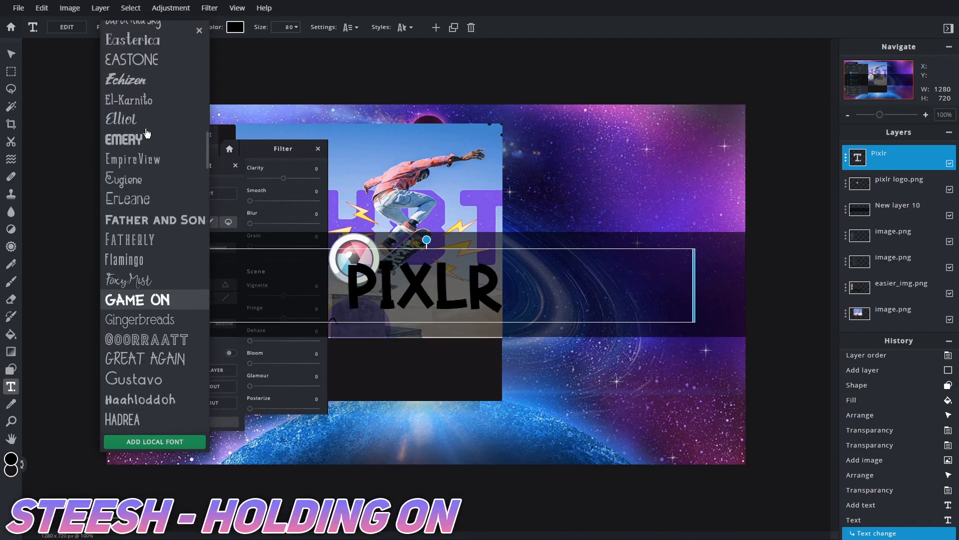
{"action": "left_click", "coordinate": [189, 148]}
{"action": "scroll", "coordinate": [176, 190], "scroll_direction": "up", "scroll_amount": 5}
{"action": "scroll", "coordinate": [170, 196], "scroll_direction": "up", "scroll_amount": 5}
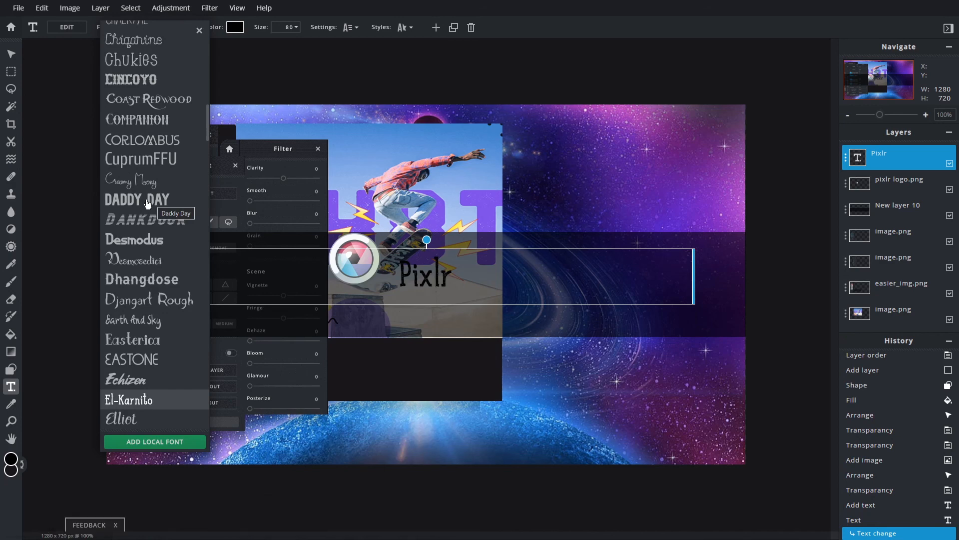
{"action": "left_click", "coordinate": [172, 204]}
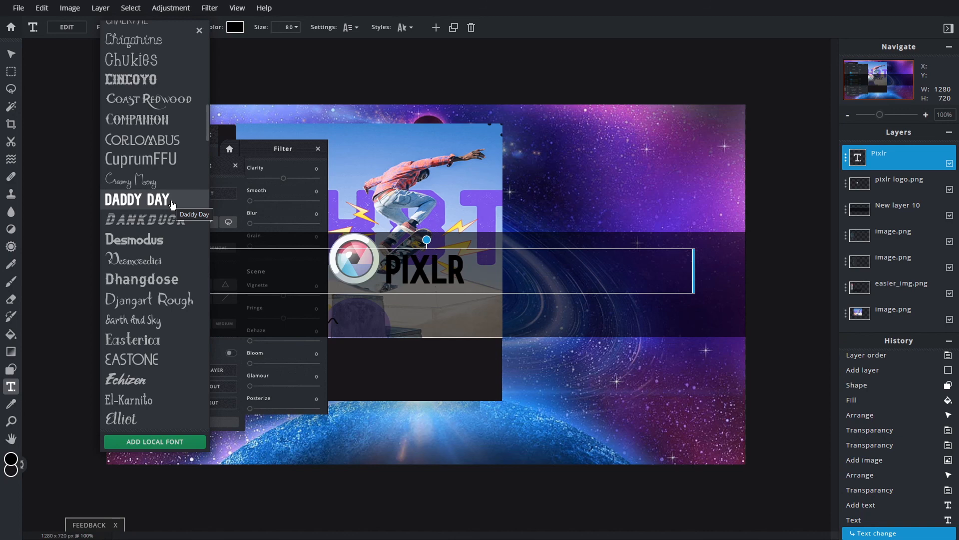
{"action": "left_click", "coordinate": [171, 204]}
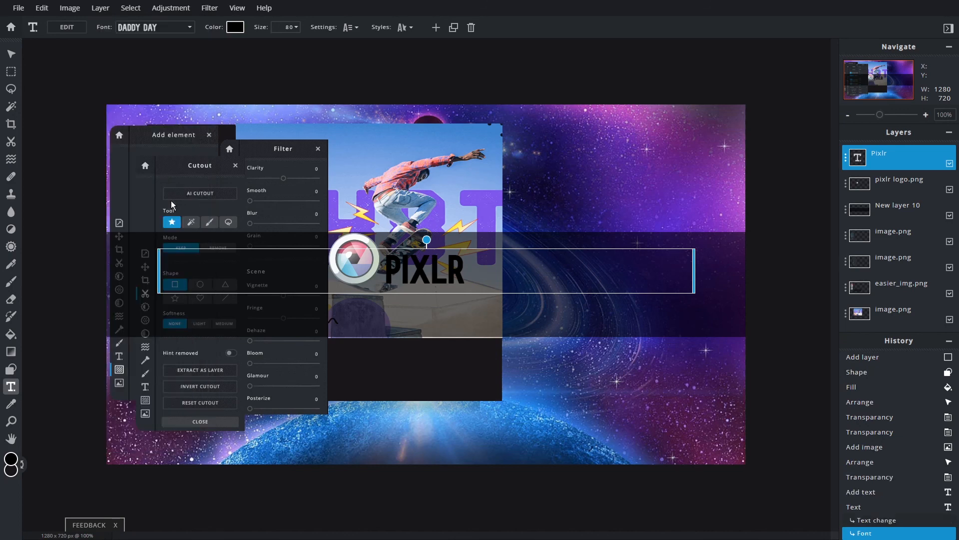
- Try to adjust the "Pixlr" text box by its far edge and undo the change
{"action": "left_click", "coordinate": [11, 54]}
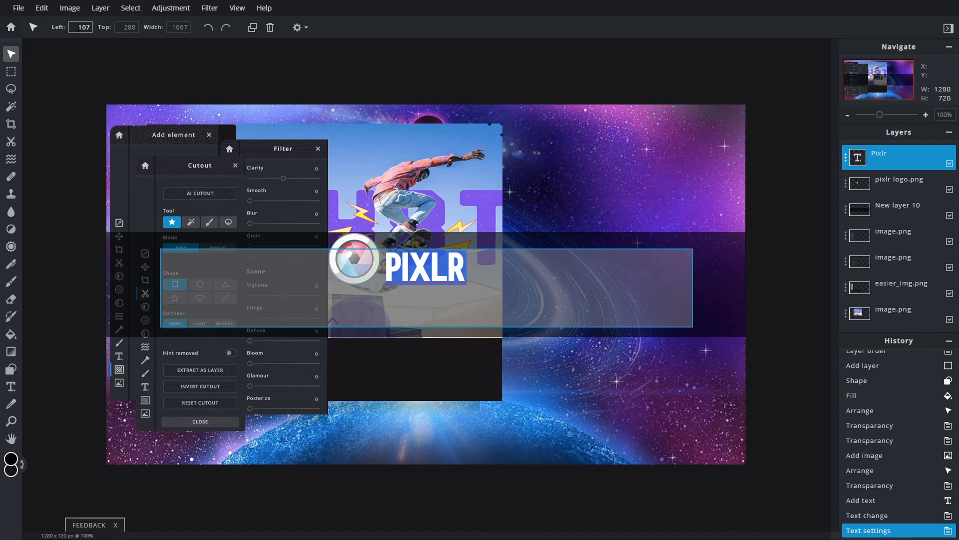
{"action": "left_click", "coordinate": [879, 156]}
{"action": "left_click", "coordinate": [836, 145]}
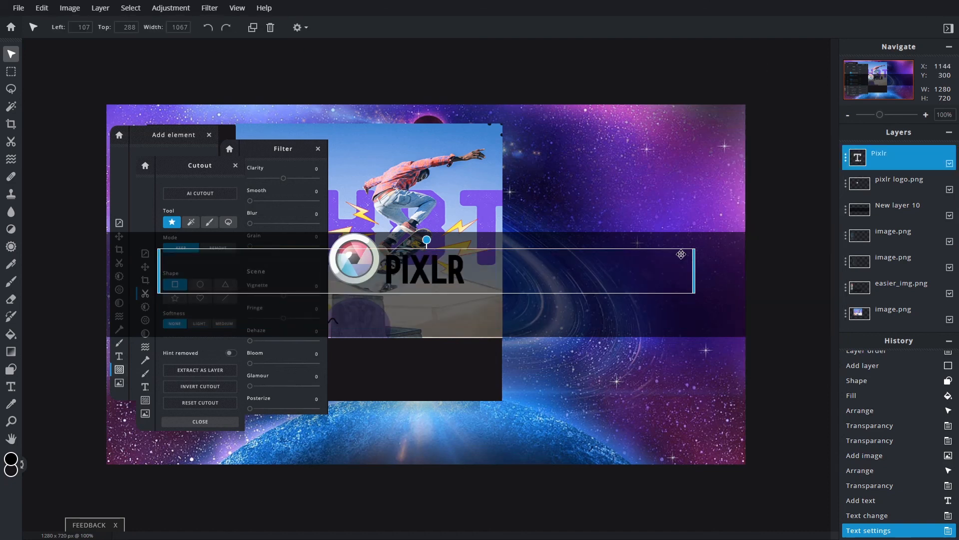
{"action": "left_click_drag", "start_coordinate": [694, 253], "coordinate": [748, 242]}
{"action": "key", "text": "ctrl+z"}
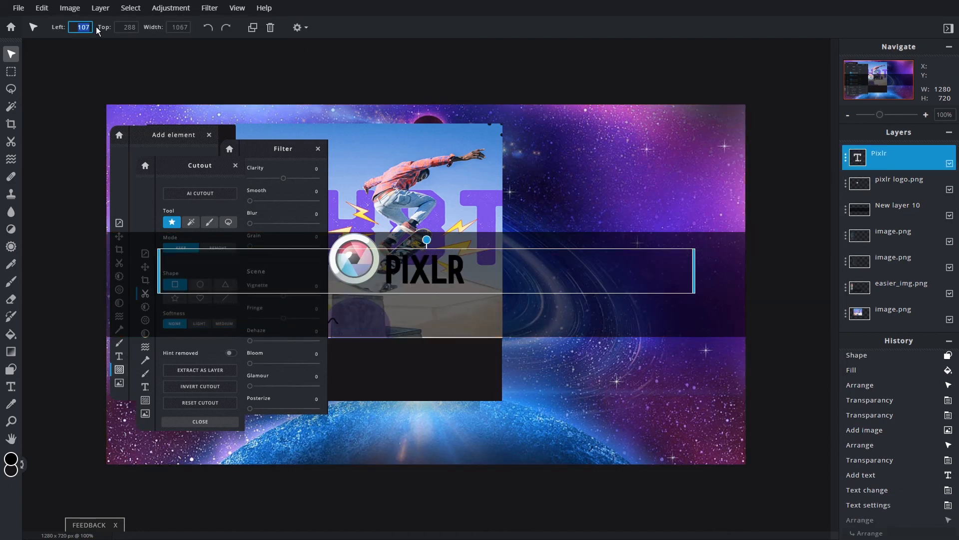
- Check which filters are available for the text layer and the pixlr logo.png layer
{"action": "left_click", "coordinate": [168, 7]}
{"action": "left_click", "coordinate": [209, 7]}
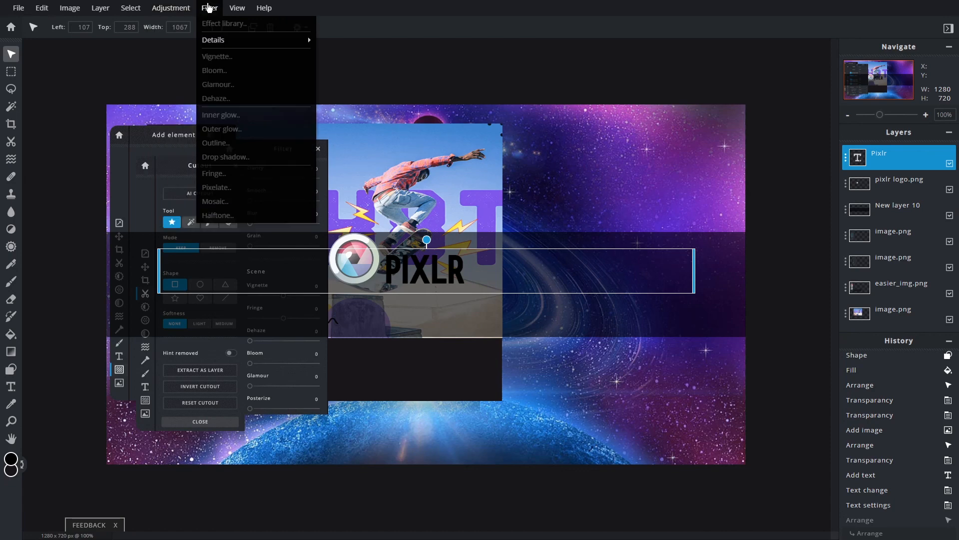
{"action": "left_click", "coordinate": [874, 185]}
{"action": "left_click", "coordinate": [209, 8]}
{"action": "left_click", "coordinate": [244, 24]}
{"action": "left_click", "coordinate": [584, 152]}
{"action": "scroll", "coordinate": [880, 250], "scroll_direction": "down", "scroll_amount": 2}
- Preview effects from the Effect library on the galaxy.jpg background layer and cancel them
{"action": "left_click", "coordinate": [881, 304]}
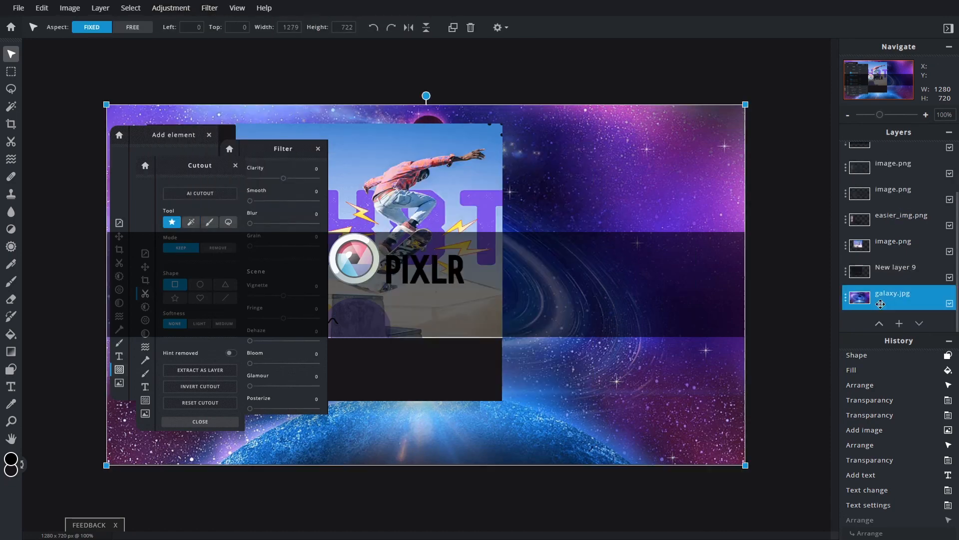
{"action": "left_click", "coordinate": [209, 8]}
{"action": "left_click", "coordinate": [245, 24]}
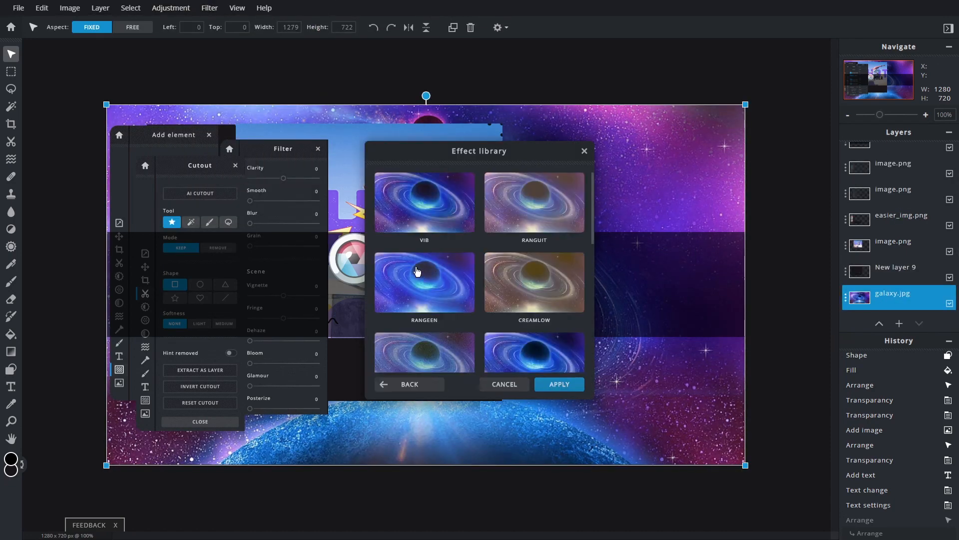
{"action": "scroll", "coordinate": [420, 272], "scroll_direction": "down", "scroll_amount": 3}
{"action": "left_click", "coordinate": [424, 287]}
{"action": "scroll", "coordinate": [544, 287], "scroll_direction": "down", "scroll_amount": 4}
{"action": "left_click", "coordinate": [537, 254]}
{"action": "left_click", "coordinate": [512, 384]}
{"action": "scroll", "coordinate": [914, 210], "scroll_direction": "up", "scroll_amount": 2}
- Rasterize the "Pixlr" text layer
{"action": "left_click", "coordinate": [900, 156]}
{"action": "double_click", "coordinate": [457, 265]}
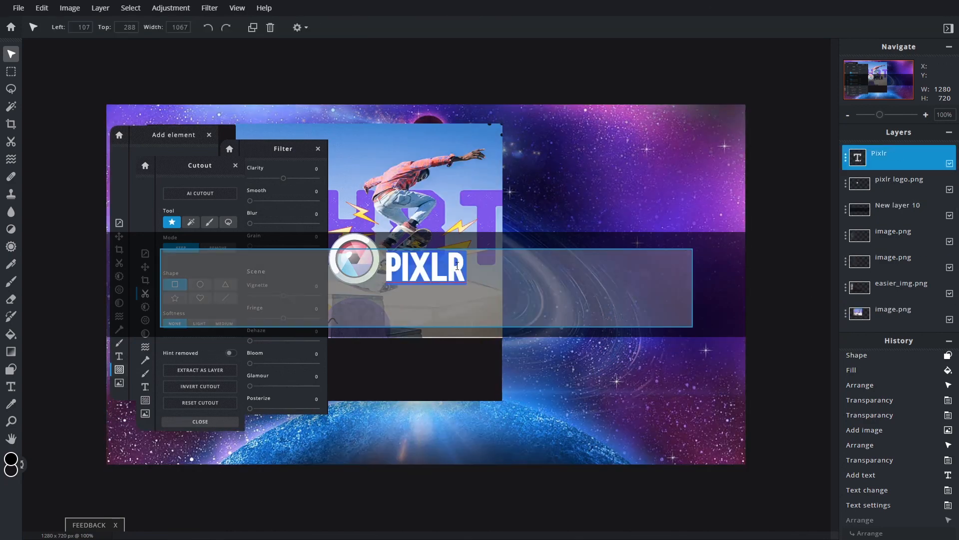
{"action": "left_click", "coordinate": [42, 8]}
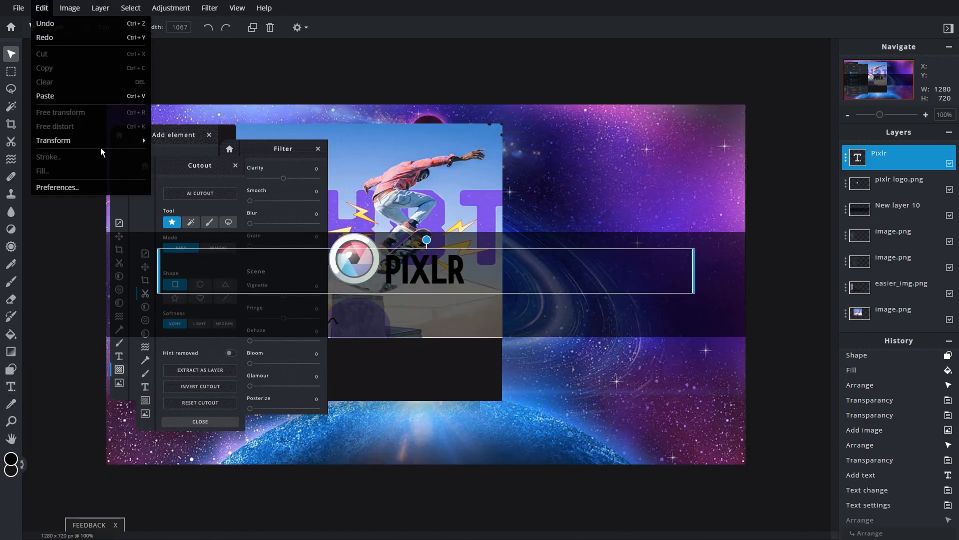
{"action": "left_click", "coordinate": [600, 315]}
{"action": "left_click", "coordinate": [857, 158]}
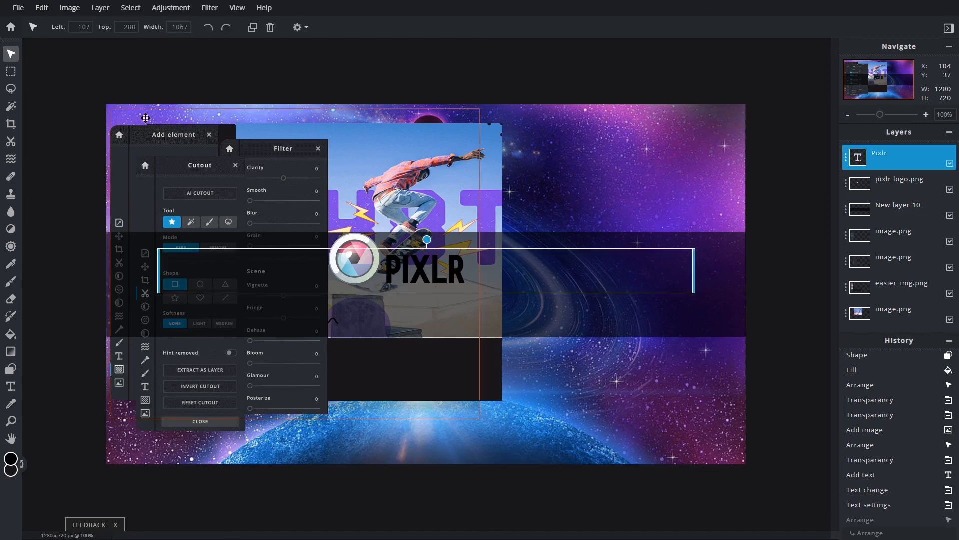
{"action": "left_click", "coordinate": [42, 7]}
{"action": "mouse_move", "coordinate": [100, 13]}
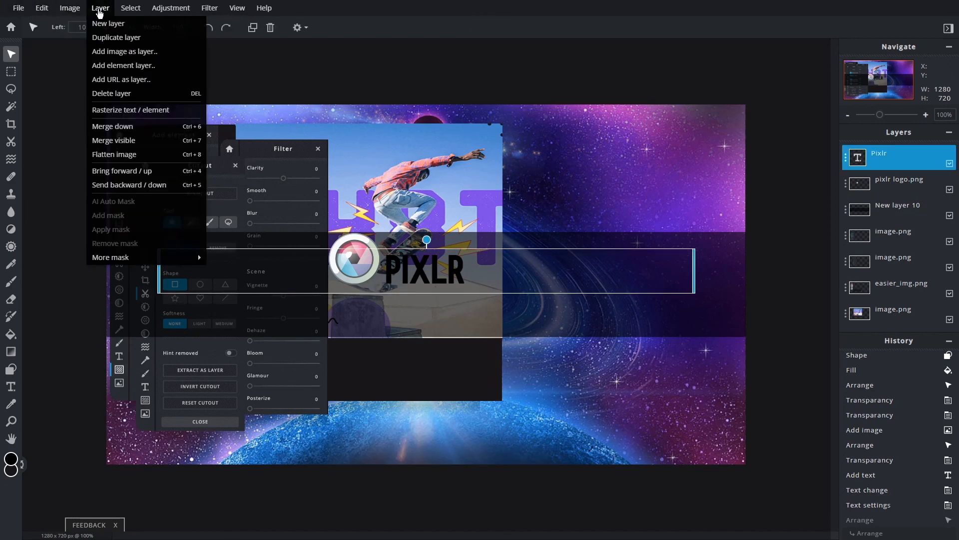
{"action": "left_click", "coordinate": [131, 109]}
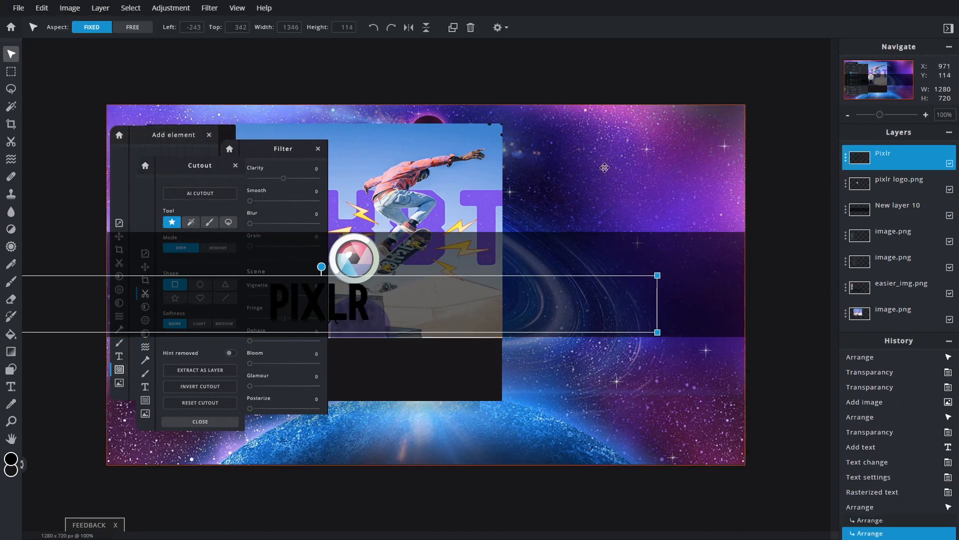
- Enlarge the rasterized "Pixlr" text to a layer width of about 1653 and place it beside the logo
{"action": "left_click_drag", "start_coordinate": [400, 305], "coordinate": [251, 358]}
{"action": "mouse_move", "coordinate": [678, 315]}
{"action": "left_mouse_down"}
{"action": "mouse_move", "coordinate": [825, 302]}
{"action": "mouse_move", "coordinate": [663, 316]}
{"action": "left_mouse_up"}
{"action": "mouse_move", "coordinate": [249, 364]}
{"action": "left_mouse_down"}
{"action": "mouse_move", "coordinate": [441, 312]}
{"action": "mouse_move", "coordinate": [444, 273]}
{"action": "left_mouse_up"}
- Apply a white stroke of size 4 at 100% opacity to the rasterized "Pixlr" text and nudge it slightly
{"action": "left_click", "coordinate": [42, 7]}
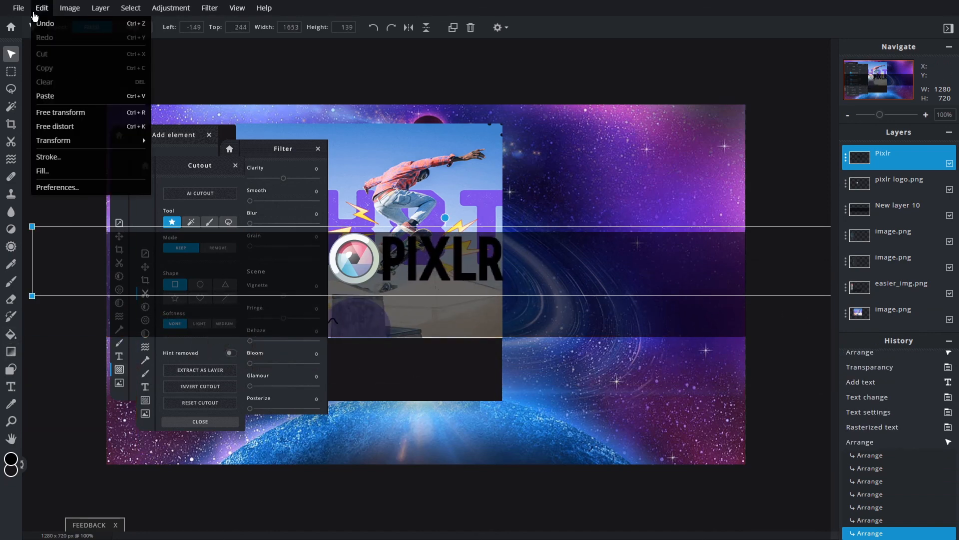
{"action": "left_click", "coordinate": [52, 158]}
{"action": "left_click", "coordinate": [533, 230]}
{"action": "left_click", "coordinate": [365, 206]}
{"action": "left_click", "coordinate": [562, 358]}
{"action": "left_click_drag", "start_coordinate": [520, 245], "coordinate": [561, 246]}
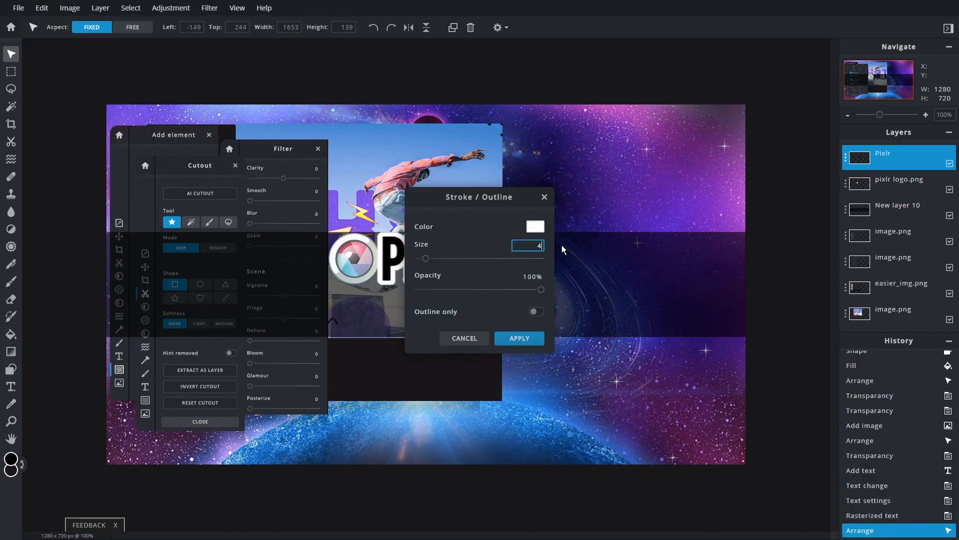
{"action": "type", "text": "2"}
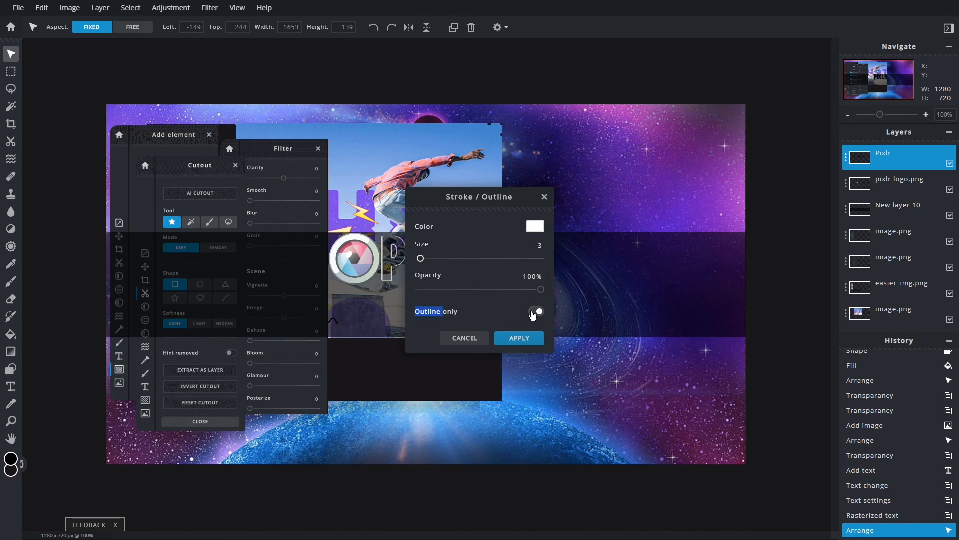
{"action": "mouse_move", "coordinate": [485, 195]}
{"action": "left_mouse_down"}
{"action": "mouse_move", "coordinate": [605, 323]}
{"action": "mouse_move", "coordinate": [621, 211]}
{"action": "left_mouse_up"}
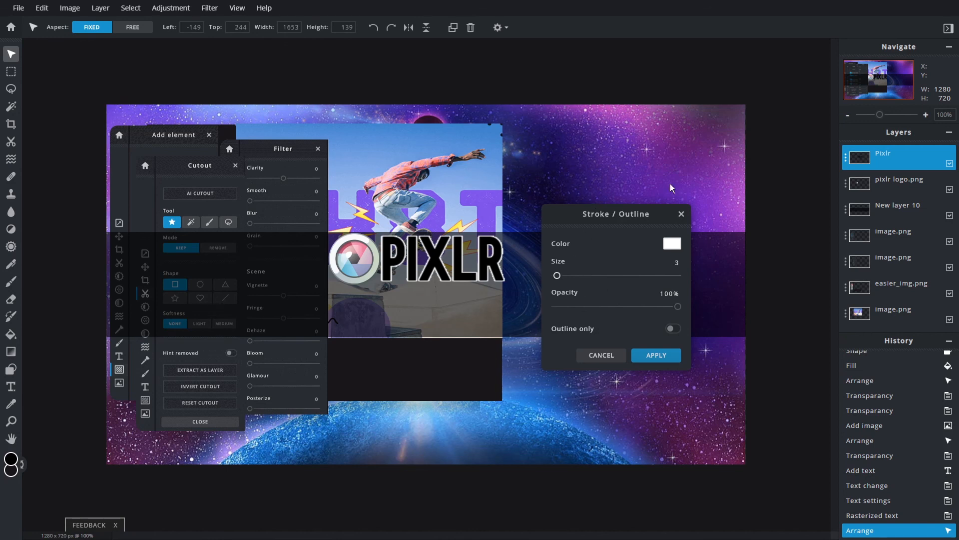
{"action": "mouse_move", "coordinate": [628, 217]}
{"action": "left_mouse_down"}
{"action": "mouse_move", "coordinate": [348, 272]}
{"action": "mouse_move", "coordinate": [300, 241]}
{"action": "left_mouse_up"}
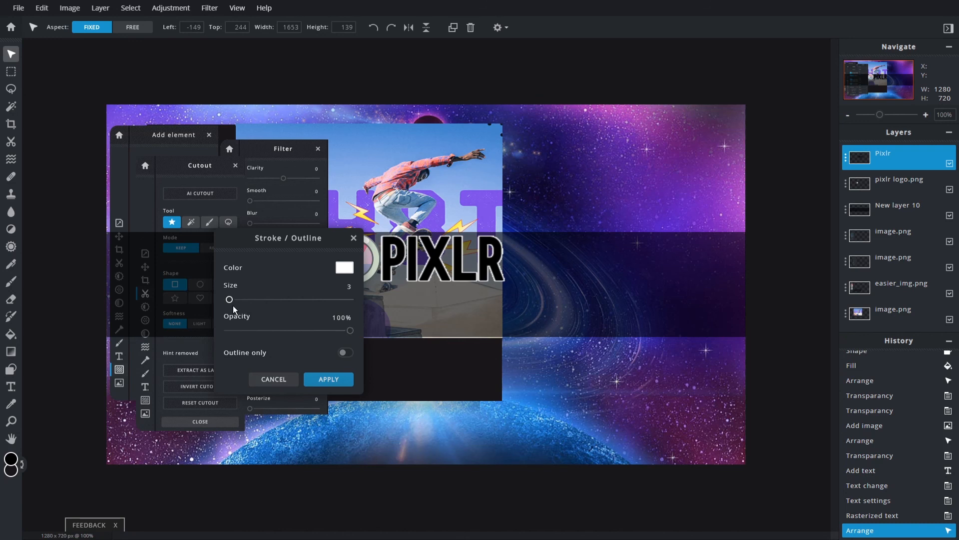
{"action": "left_click_drag", "start_coordinate": [229, 300], "coordinate": [231, 306]}
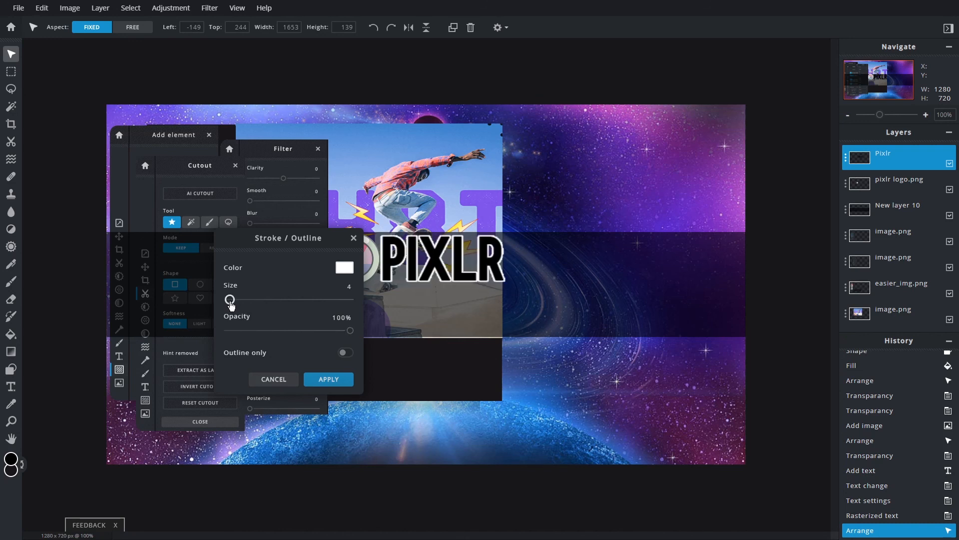
{"action": "left_click", "coordinate": [329, 380]}
{"action": "mouse_move", "coordinate": [446, 250]}
{"action": "left_mouse_down"}
{"action": "mouse_move", "coordinate": [457, 261]}
{"action": "mouse_move", "coordinate": [605, 273]}
{"action": "mouse_move", "coordinate": [444, 250]}
{"action": "left_mouse_up"}
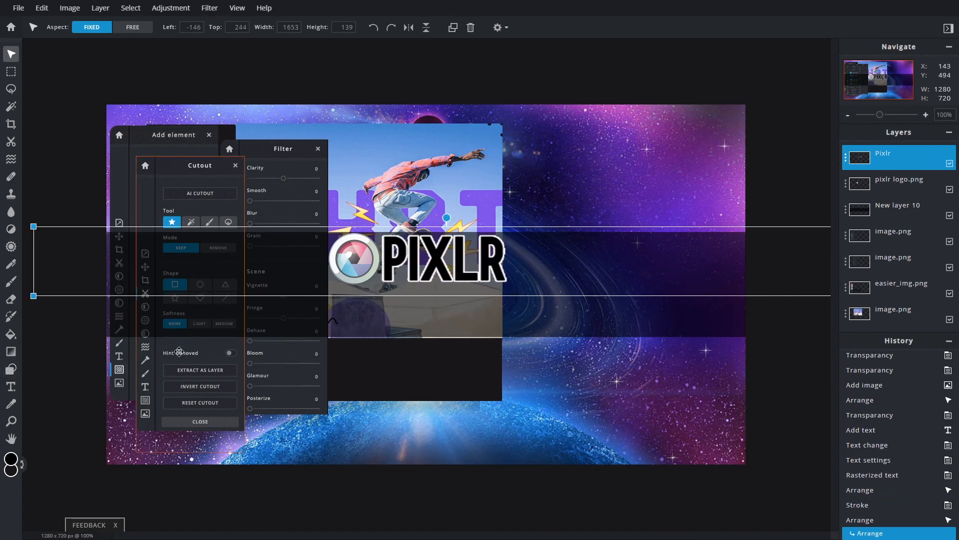
- Undo the stroke and delete the rasterized "Pixlr" layer
{"action": "key", "text": "ctrl+z"}
{"action": "key", "text": "ctrl+z"}
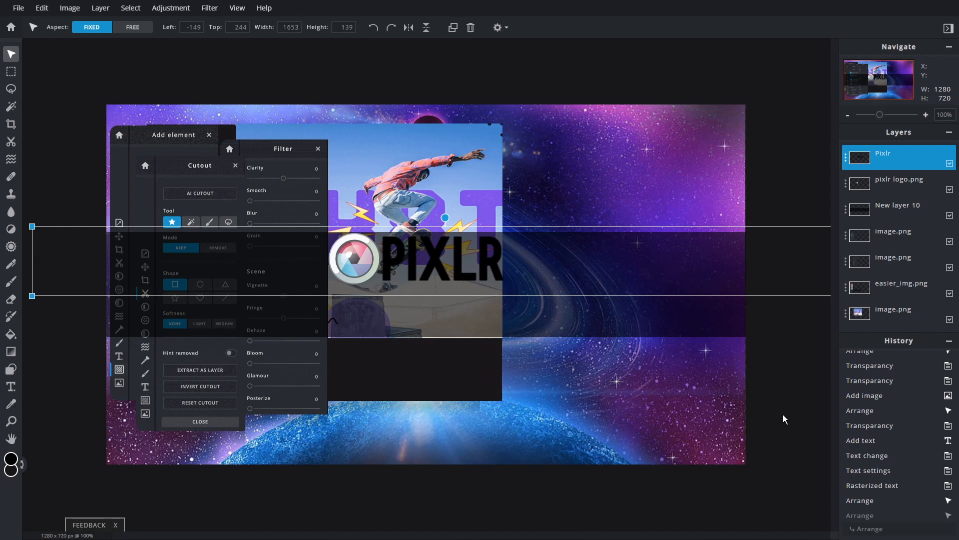
{"action": "key", "text": "Delete"}
- Add a new text layer beside the logo reading "Pixlr" in the Daddy Day font at size 113
{"action": "key", "text": "t"}
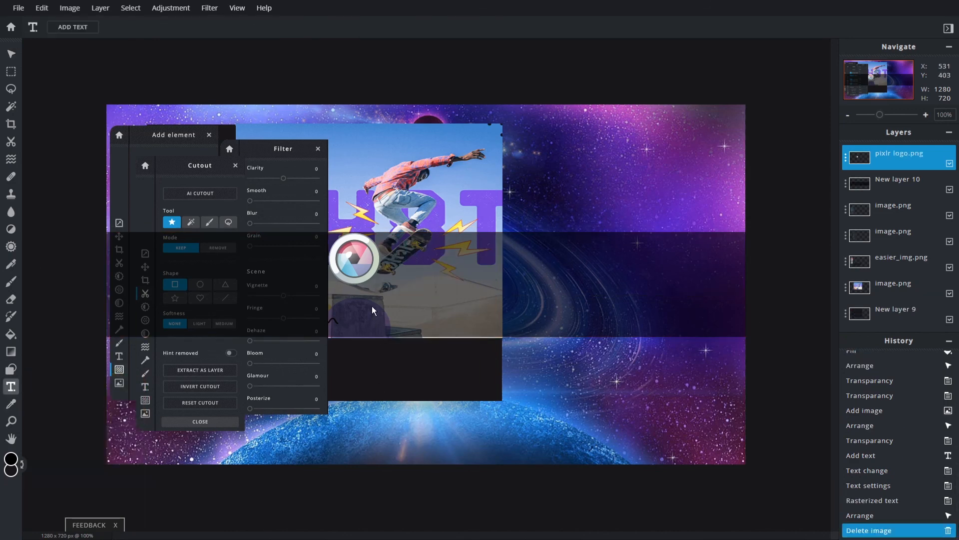
{"action": "left_click", "coordinate": [382, 252]}
{"action": "type", "text": "Pixlr"}
{"action": "key", "text": "ctrl+a"}
{"action": "left_click", "coordinate": [180, 28]}
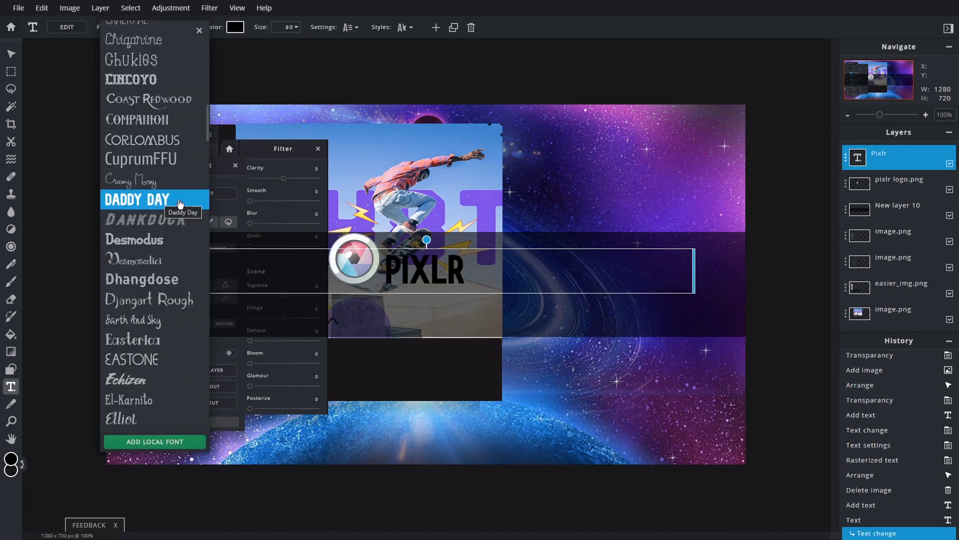
{"action": "left_click", "coordinate": [180, 200]}
{"action": "left_click", "coordinate": [290, 27]}
{"action": "mouse_move", "coordinate": [220, 42]}
{"action": "left_mouse_down"}
{"action": "mouse_move", "coordinate": [239, 42]}
{"action": "mouse_move", "coordinate": [223, 42]}
{"action": "left_mouse_up"}
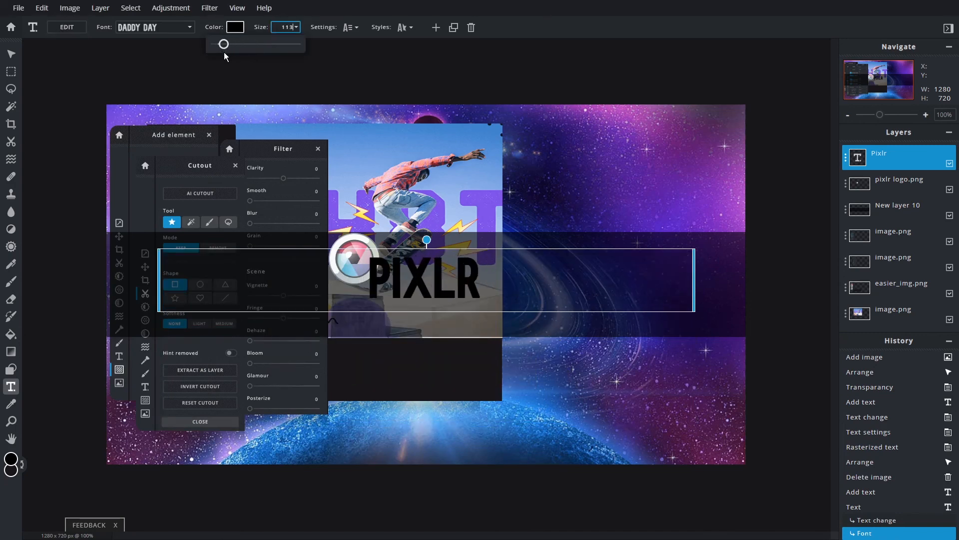
- Enable the outline style on the "Pixlr" text, keeping the background and punch out options off
{"action": "left_click", "coordinate": [353, 28]}
{"action": "left_click", "coordinate": [406, 27]}
{"action": "left_click", "coordinate": [403, 72]}
{"action": "left_click", "coordinate": [403, 73]}
{"action": "left_click", "coordinate": [405, 99]}
{"action": "left_click", "coordinate": [405, 135]}
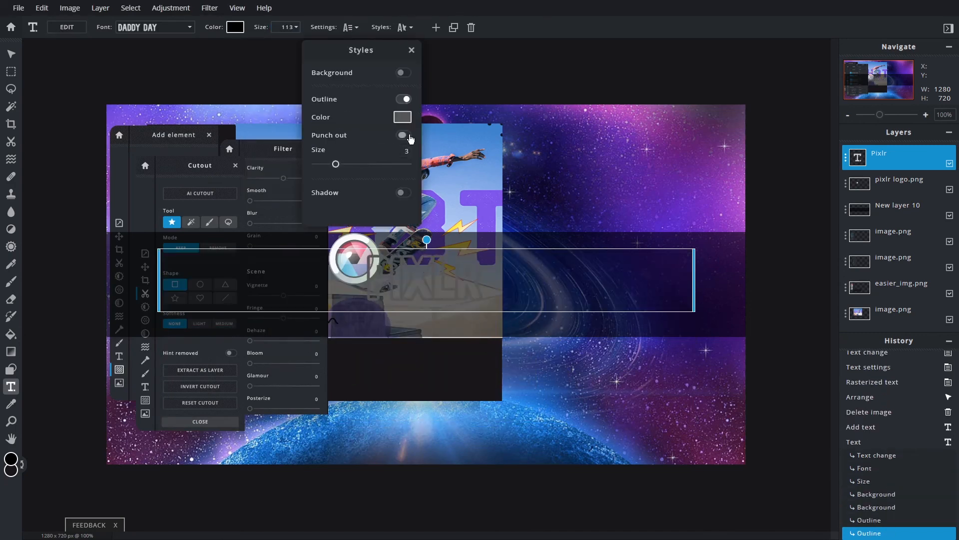
{"action": "left_click", "coordinate": [405, 135]}
- Set the text outline's colour to white and its size to 2
{"action": "left_click", "coordinate": [402, 117]}
{"action": "left_click", "coordinate": [174, 248]}
{"action": "left_click", "coordinate": [369, 396]}
{"action": "left_click", "coordinate": [406, 151]}
{"action": "key", "text": "BackSpace"}
{"action": "type", "text": "2"}
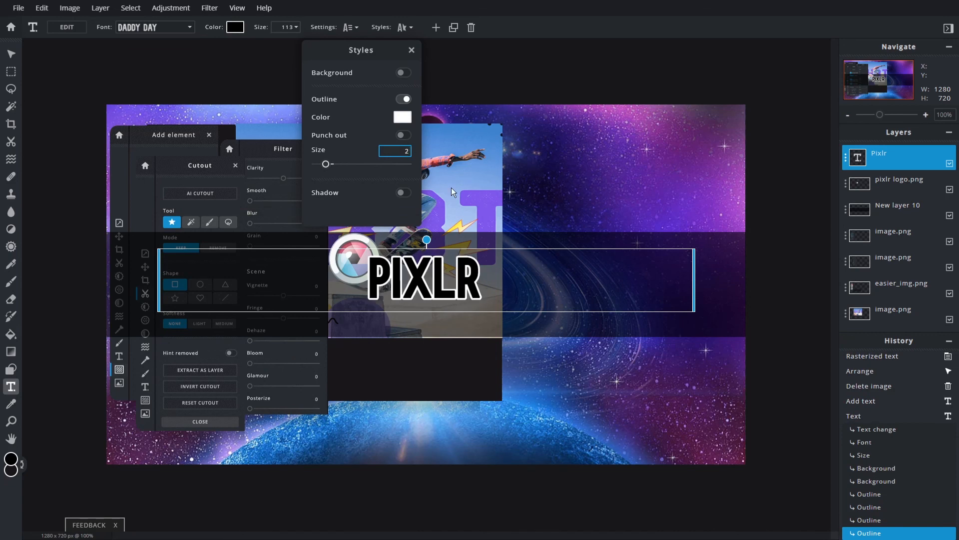
- Reduce the text outline's size to 1 and turn on a black shadow
{"action": "left_click", "coordinate": [403, 192]}
{"action": "left_click", "coordinate": [402, 211]}
{"action": "left_click", "coordinate": [372, 393]}
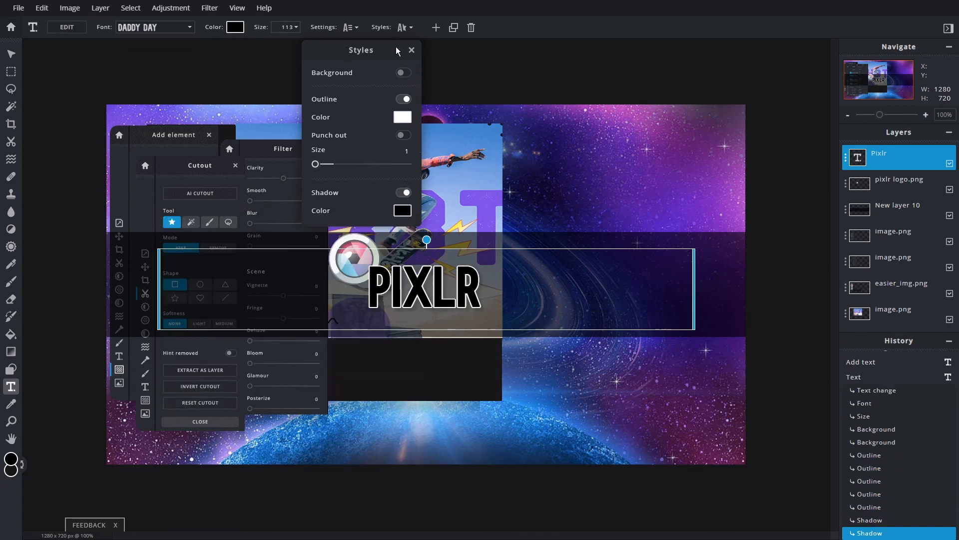
- Set the "Pixlr" text shadow's opacity to 100 and move the text level with the logo on the black band
{"action": "scroll", "coordinate": [375, 156], "scroll_direction": "down", "scroll_amount": 3}
{"action": "left_click_drag", "start_coordinate": [344, 206], "coordinate": [437, 209]}
{"action": "left_click", "coordinate": [412, 50]}
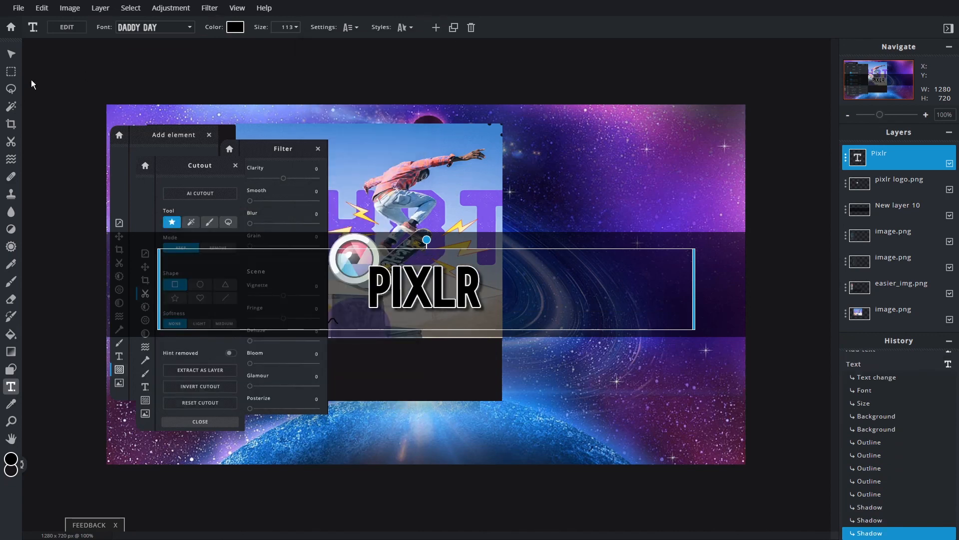
{"action": "left_click", "coordinate": [11, 53]}
{"action": "left_click_drag", "start_coordinate": [428, 284], "coordinate": [444, 255]}
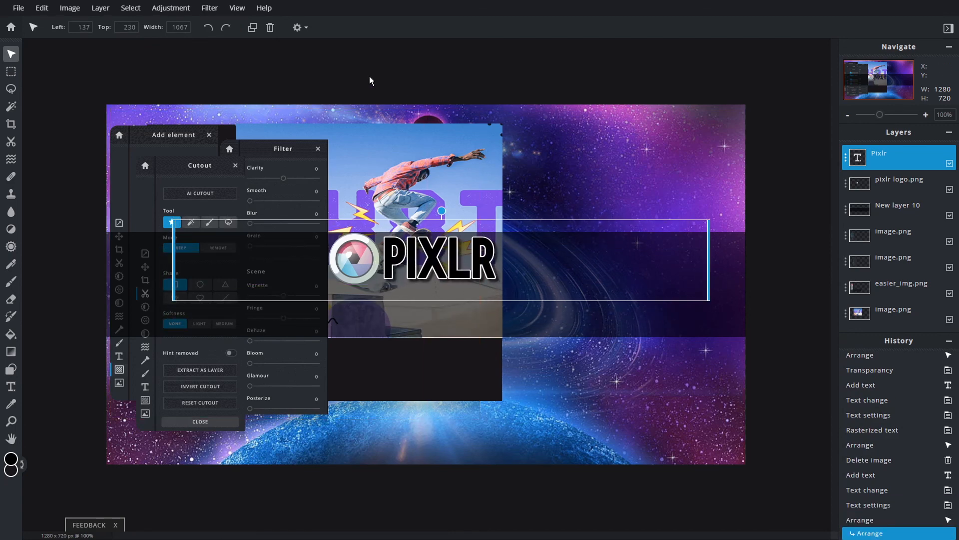
{"action": "double_click", "coordinate": [457, 267]}
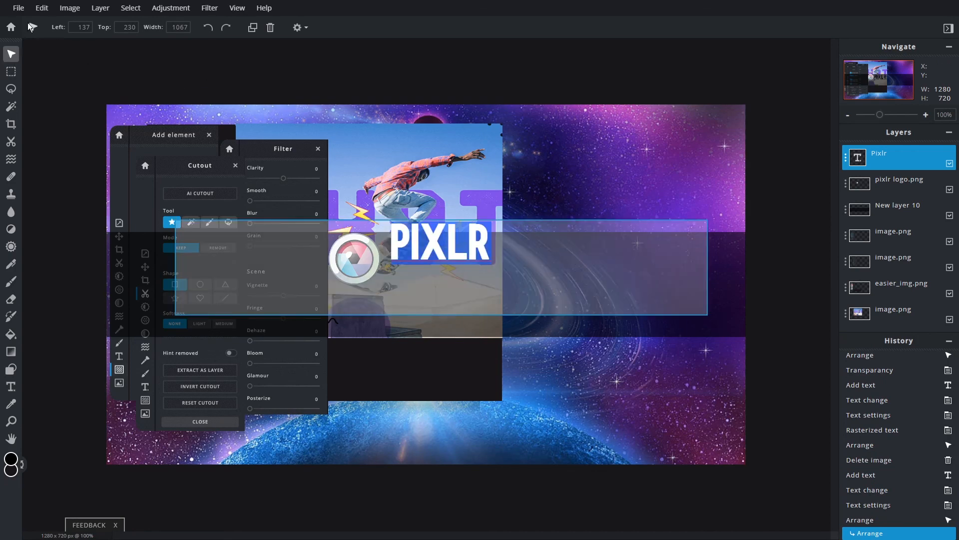
{"action": "left_click", "coordinate": [42, 8]}
{"action": "left_click", "coordinate": [43, 9]}
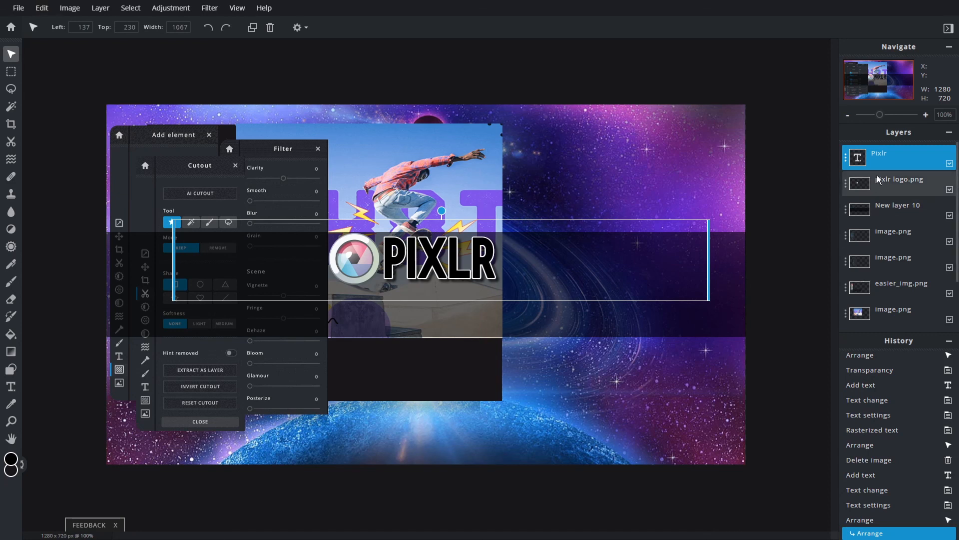
{"action": "left_click", "coordinate": [88, 154]}
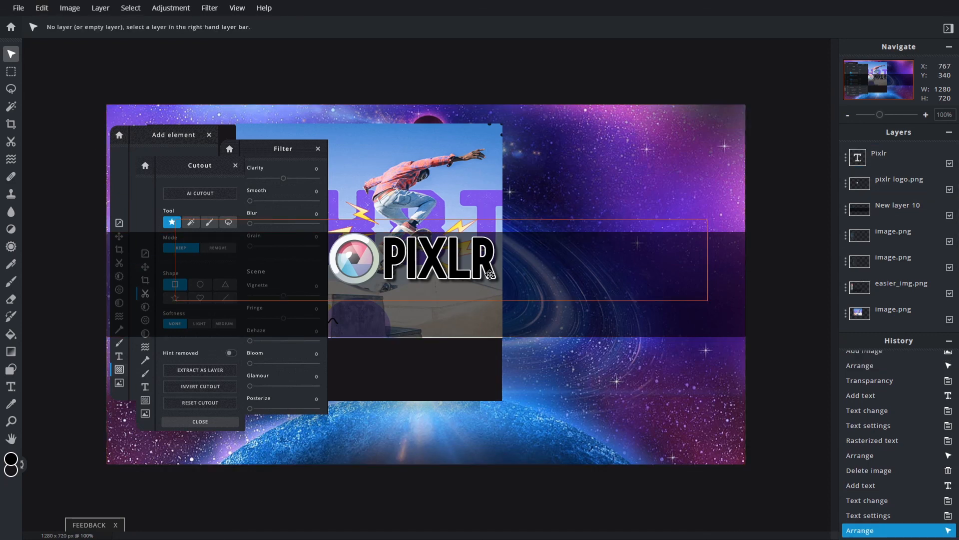
{"action": "left_click", "coordinate": [649, 274]}
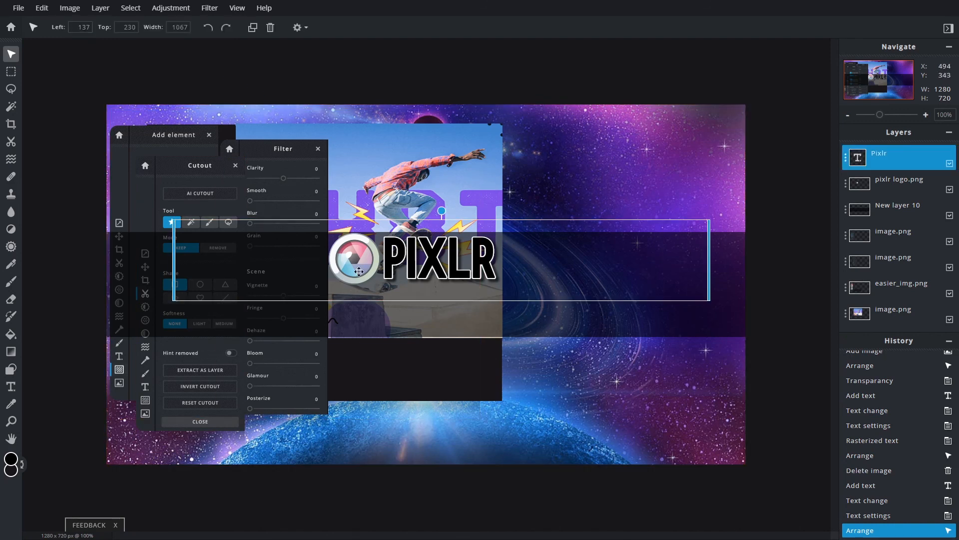
- Review the "Pixlr" text's background, outline and shadow styles and its spacing and alignment settings
{"action": "left_click", "coordinate": [12, 389]}
{"action": "left_click", "coordinate": [66, 27]}
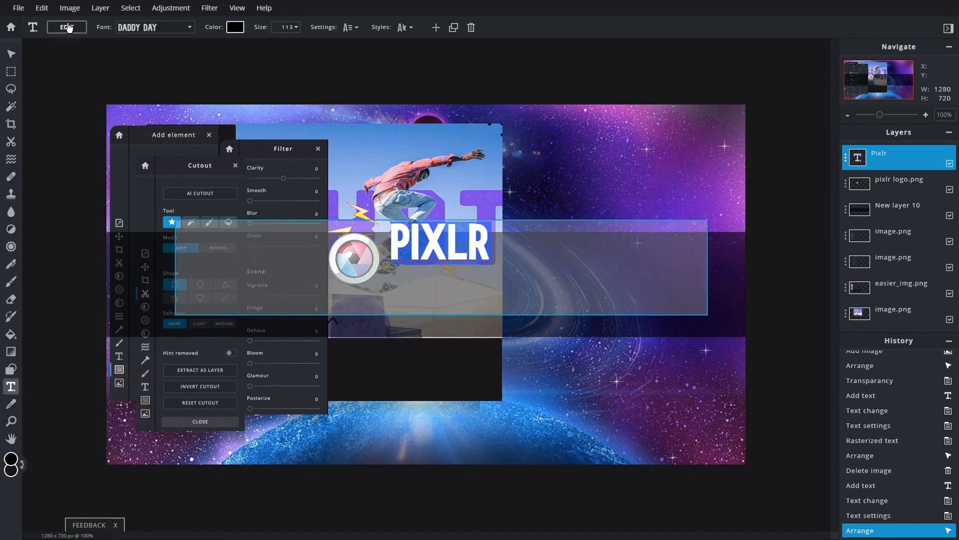
{"action": "left_click", "coordinate": [405, 28]}
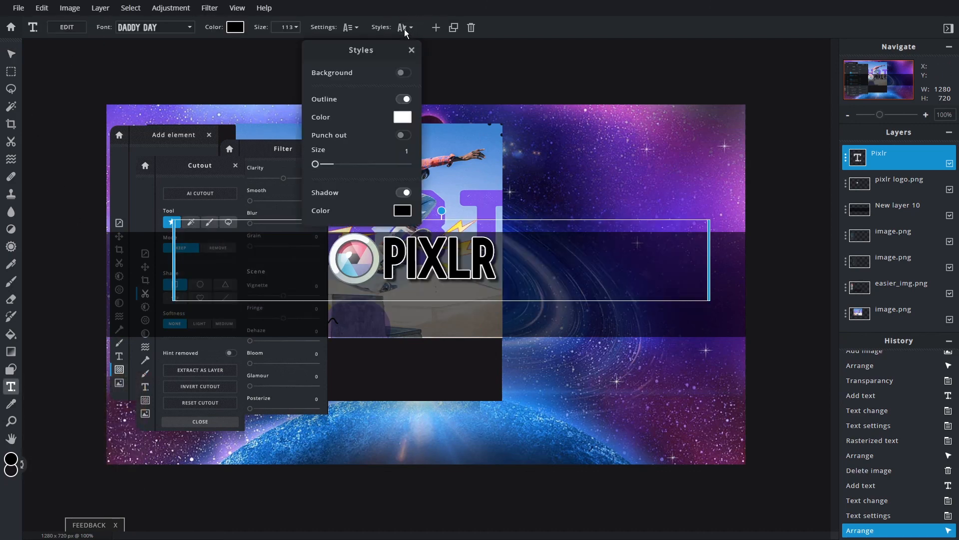
{"action": "scroll", "coordinate": [384, 126], "scroll_direction": "down", "scroll_amount": 3}
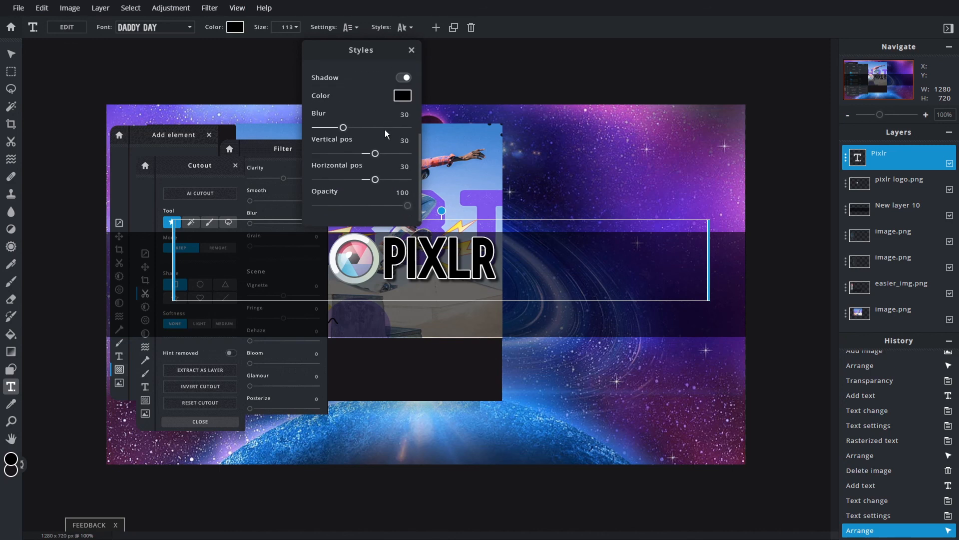
{"action": "scroll", "coordinate": [350, 168], "scroll_direction": "up", "scroll_amount": 3}
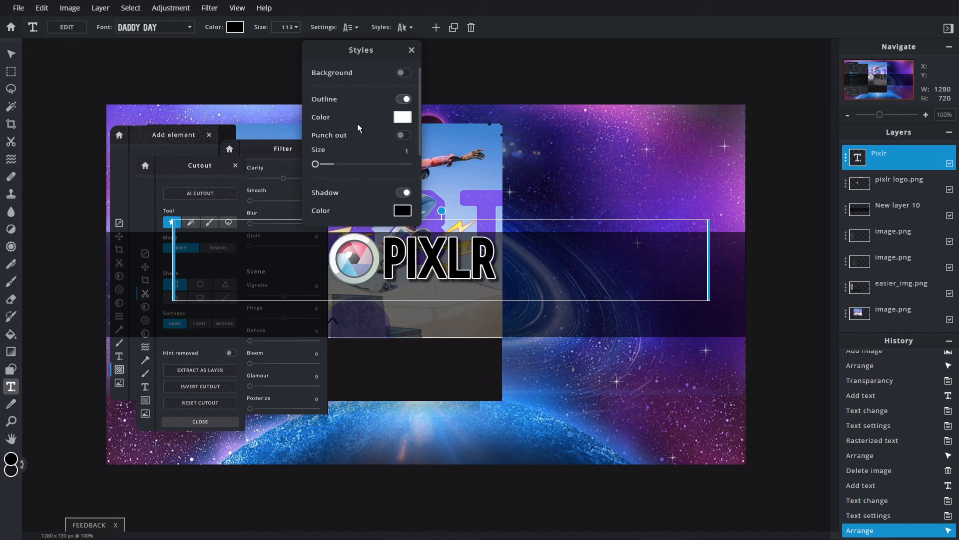
{"action": "scroll", "coordinate": [358, 124], "scroll_direction": "down", "scroll_amount": 3}
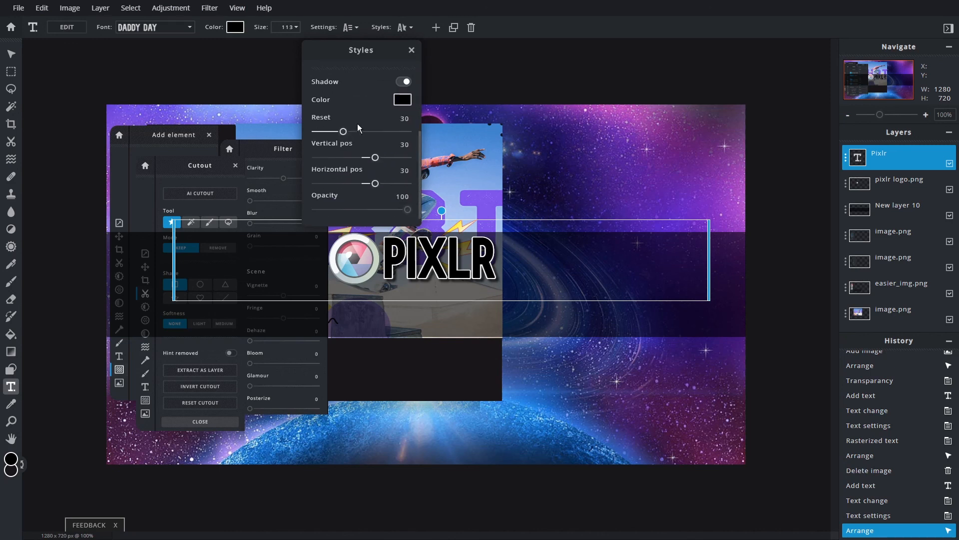
{"action": "left_click", "coordinate": [355, 27]}
{"action": "left_click", "coordinate": [356, 28]}
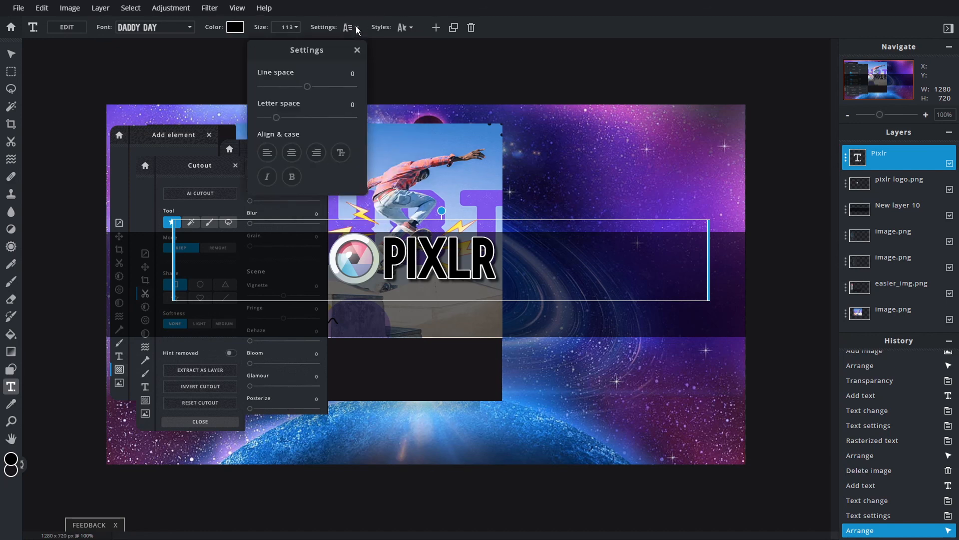
{"action": "left_click", "coordinate": [357, 50]}
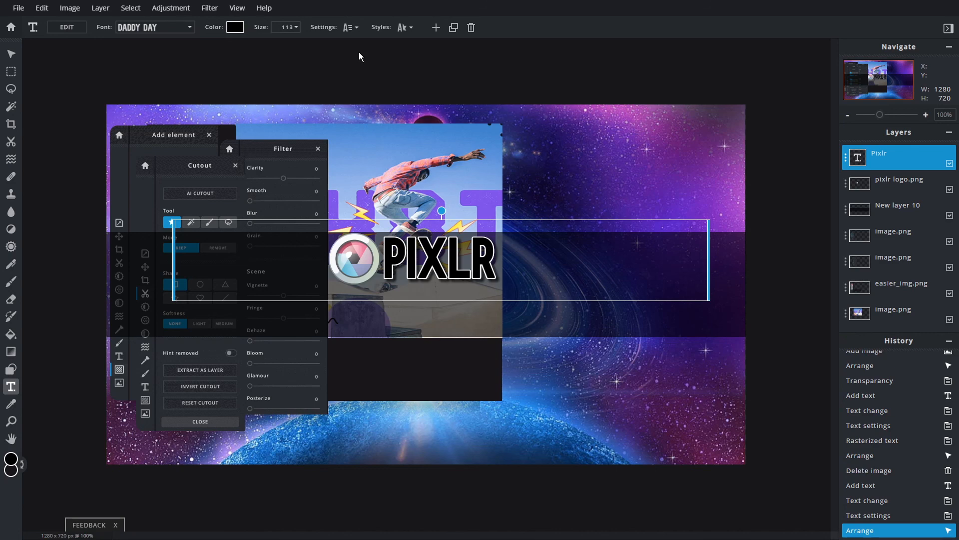
{"action": "key", "text": "v"}
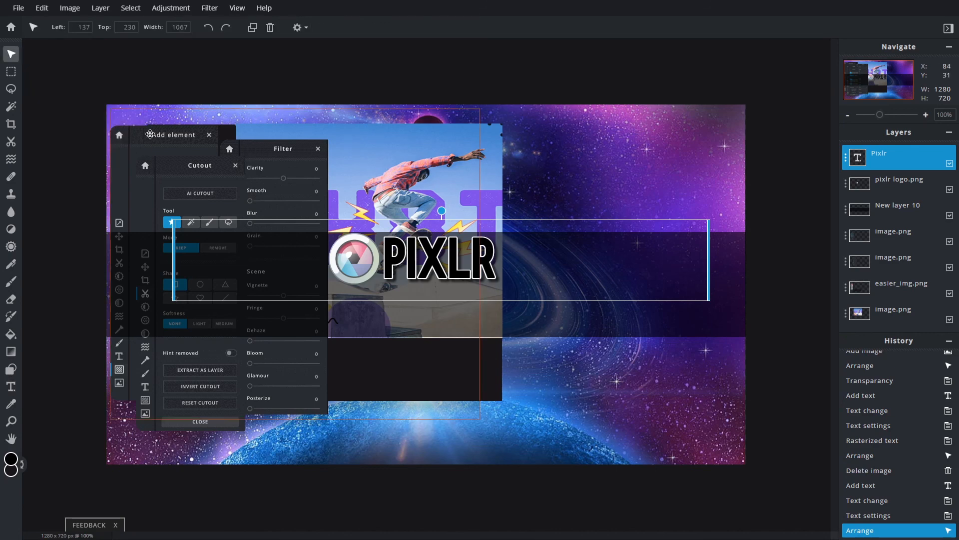
{"action": "key", "text": "ctrl+j"}
{"action": "key", "text": "F11"}
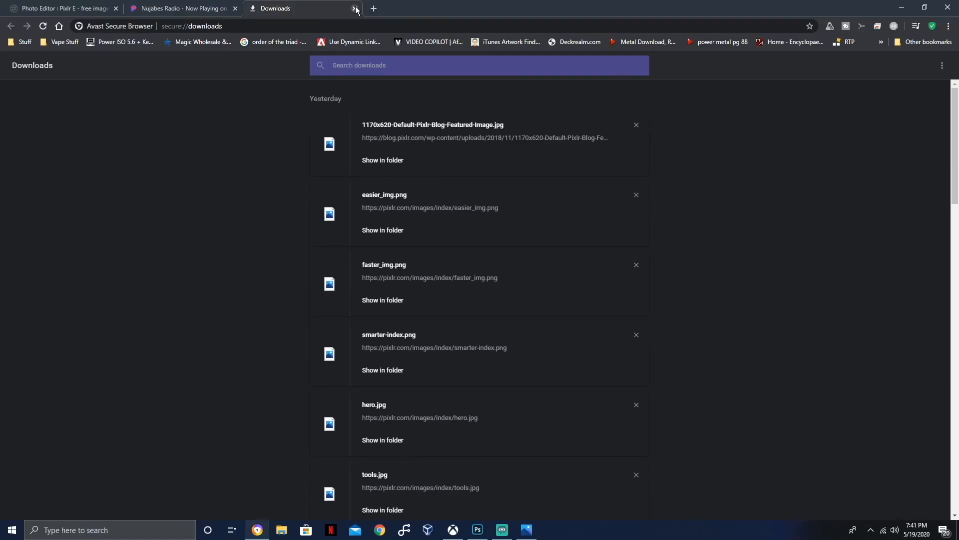
{"action": "left_click", "coordinate": [355, 9]}
{"action": "key", "text": "F11"}
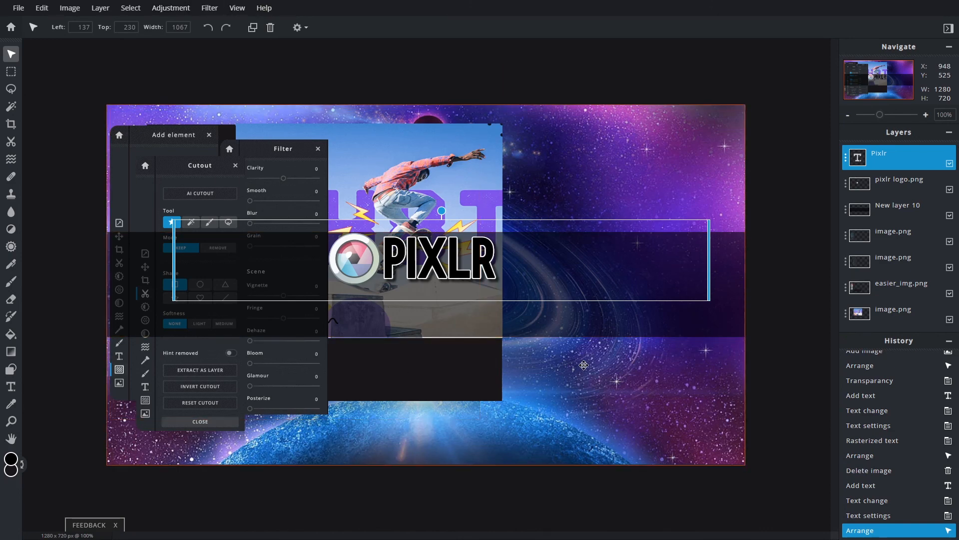
{"action": "left_click", "coordinate": [776, 409]}
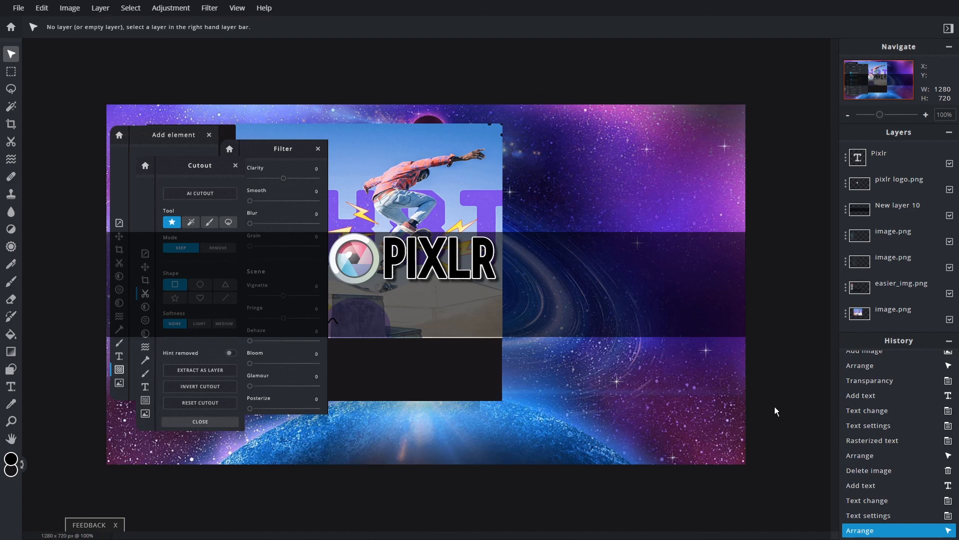
- Duplicate the "Pixlr" text below the original and change the copy's wording to "First Impressions"
{"action": "left_click", "coordinate": [440, 257]}
{"action": "left_click", "coordinate": [253, 27]}
{"action": "left_click_drag", "start_coordinate": [439, 258], "coordinate": [431, 305]}
{"action": "double_click", "coordinate": [431, 295]}
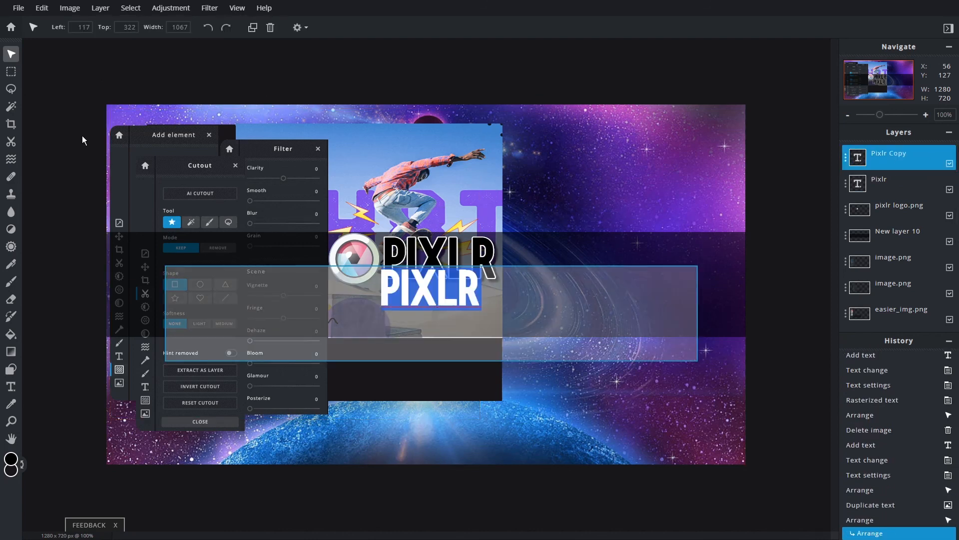
{"action": "type", "text": "FIRST IMPRESSIONS"}
{"action": "key", "text": "ctrl+a"}
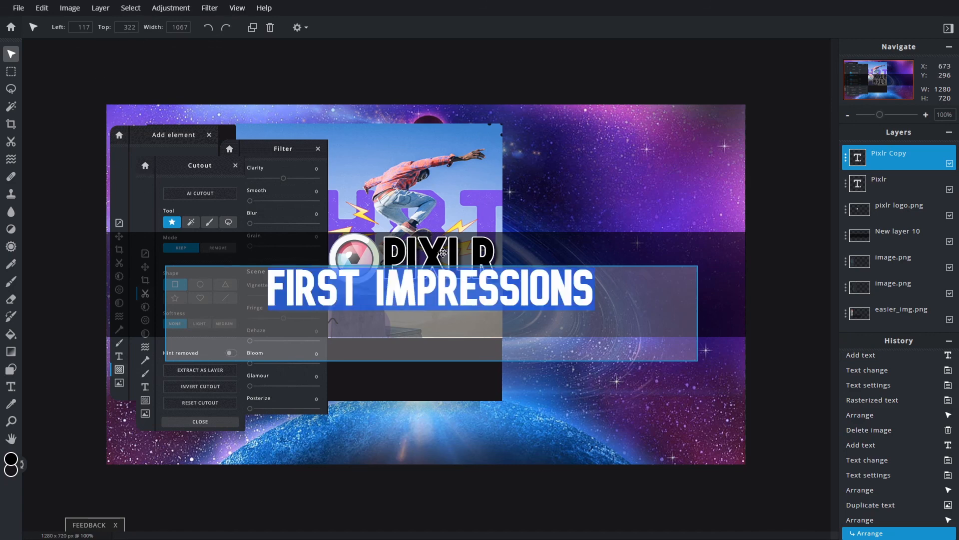
{"action": "left_click", "coordinate": [317, 231]}
- Position the "First Impressions" text beneath "Pixlr" within the black band and deselect it
{"action": "left_click_drag", "start_coordinate": [548, 306], "coordinate": [574, 308]}
{"action": "key", "text": "Down"}
{"action": "key", "text": "Down"}
{"action": "key", "text": "Down"}
{"action": "key", "text": "Down"}
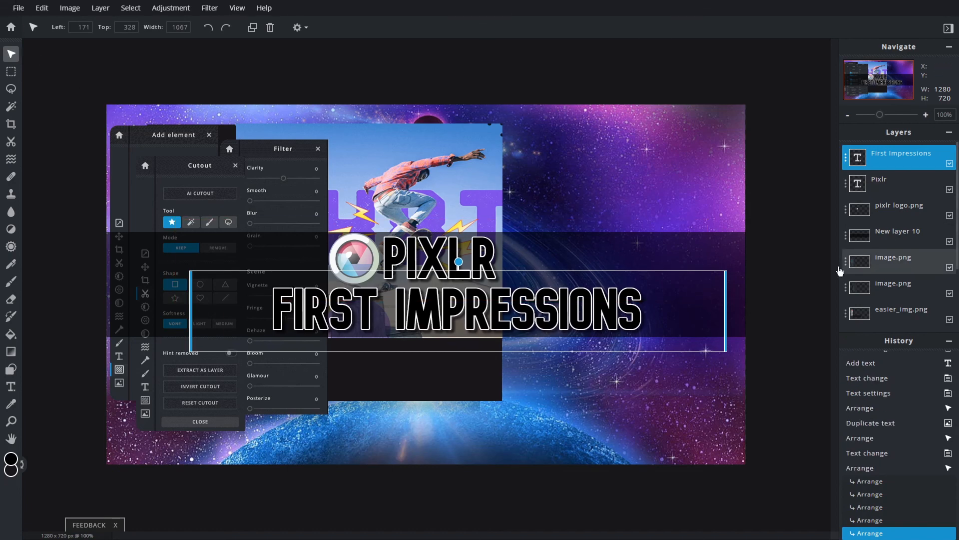
{"action": "left_click", "coordinate": [799, 278]}
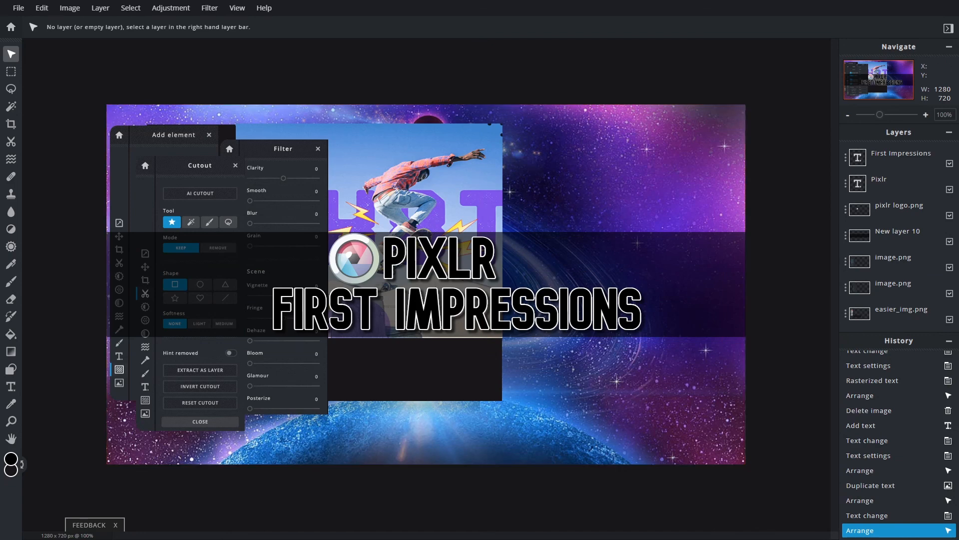
- Add tools.jpg from the Tutorial Images folder as an image layer
{"action": "left_click", "coordinate": [100, 7]}
{"action": "left_click", "coordinate": [131, 51]}
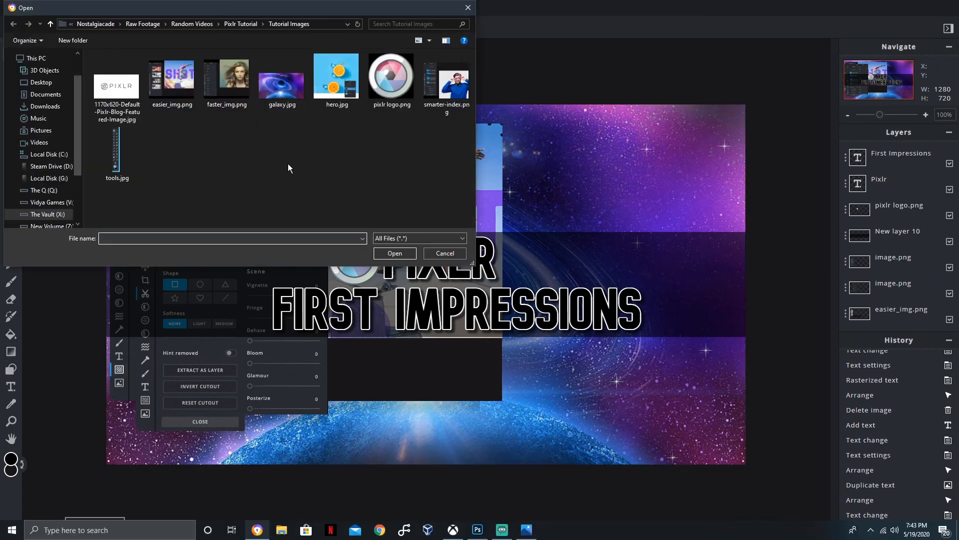
{"action": "double_click", "coordinate": [115, 156]}
- Copy the toolbar area of the tools image onto its own layer with a marquee selection and delete the original image layer
{"action": "key", "text": "m"}
{"action": "left_click_drag", "start_coordinate": [398, 140], "coordinate": [442, 412]}
{"action": "key", "text": "ctrl+c"}
{"action": "key", "text": "ctrl+v"}
{"action": "left_click", "coordinate": [893, 180]}
{"action": "key", "text": "Delete"}
- Place the toolbar cut-out layer below New layer 10 and move it up along the skateboarder image's right edge
{"action": "left_click_drag", "start_coordinate": [892, 157], "coordinate": [889, 273]}
{"action": "left_click", "coordinate": [11, 54]}
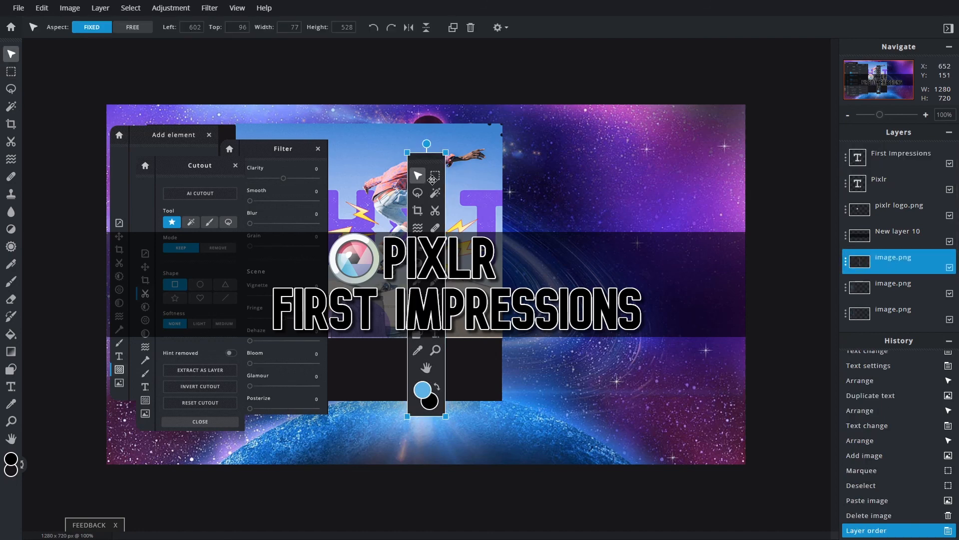
{"action": "left_click_drag", "start_coordinate": [426, 200], "coordinate": [443, 178]}
- Try merging all the layers into one and undo the merge
{"action": "left_click", "coordinate": [899, 157]}
{"action": "left_click", "coordinate": [845, 157]}
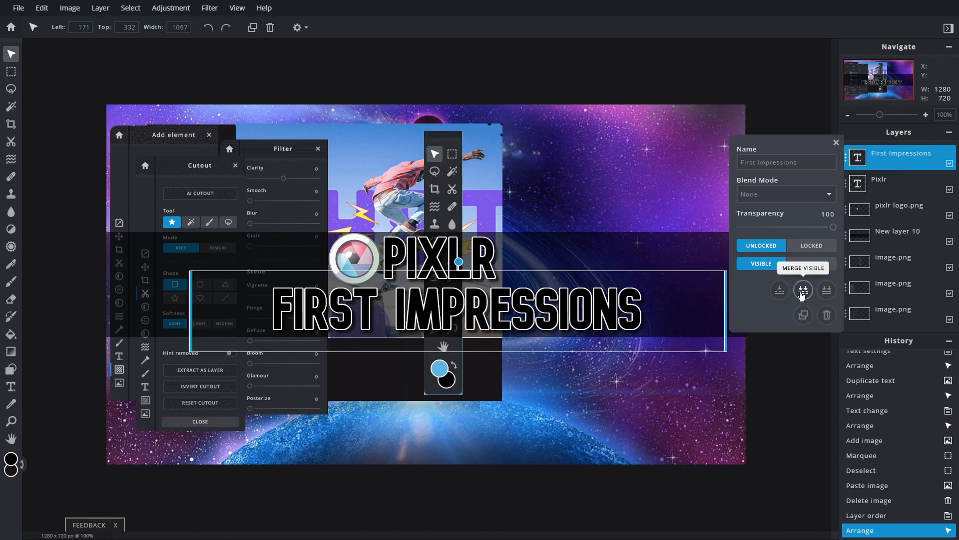
{"action": "left_click", "coordinate": [827, 291]}
{"action": "key", "text": "ctrl+z"}
- Duplicate the "First Impressions" and "Pixlr" text layers
{"action": "left_click", "coordinate": [885, 182]}
{"action": "left_click", "coordinate": [891, 154]}
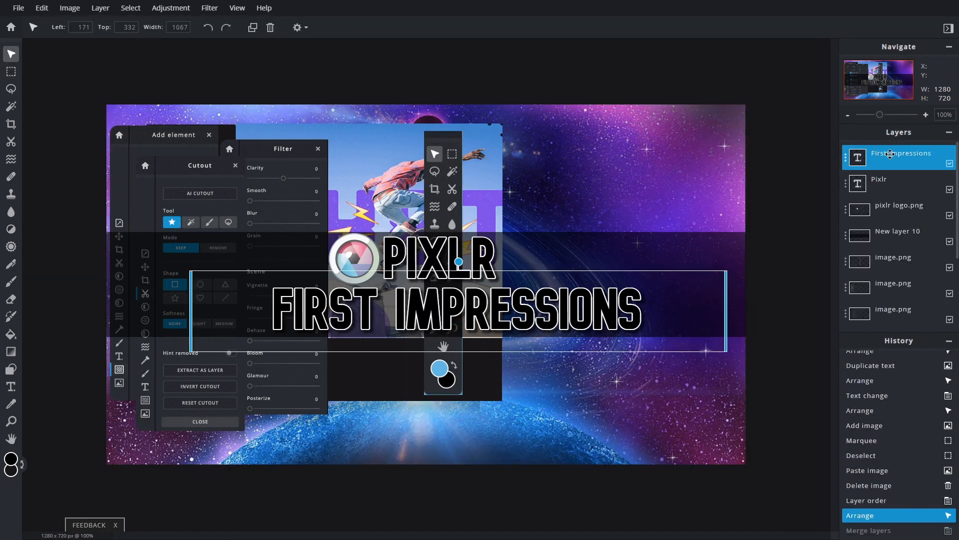
{"action": "key", "text": "ctrl+d"}
{"action": "left_click", "coordinate": [892, 209]}
{"action": "key", "text": "ctrl+d"}
- Place the "Pixlr" copy directly below the "First Impressions" copy and hide both original text layers
{"action": "left_click_drag", "start_coordinate": [893, 213], "coordinate": [895, 181]}
{"action": "left_click", "coordinate": [950, 216]}
{"action": "left_click", "coordinate": [949, 241]}
- Try several blend modes, including Alpha, on the "First Impressions" copy and set it back to None
{"action": "left_click", "coordinate": [846, 157]}
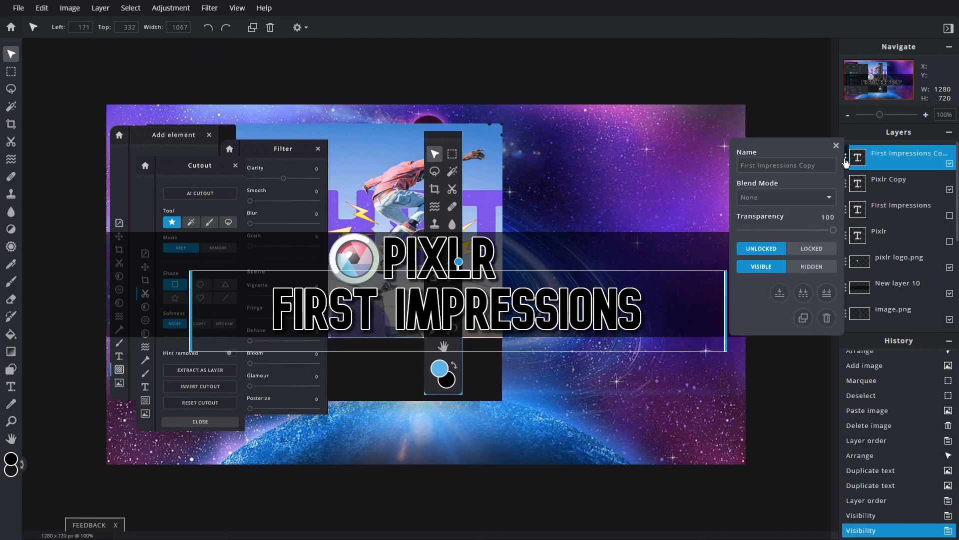
{"action": "left_click", "coordinate": [786, 197]}
{"action": "left_click", "coordinate": [748, 337]}
{"action": "left_click", "coordinate": [787, 197]}
{"action": "left_click", "coordinate": [756, 355]}
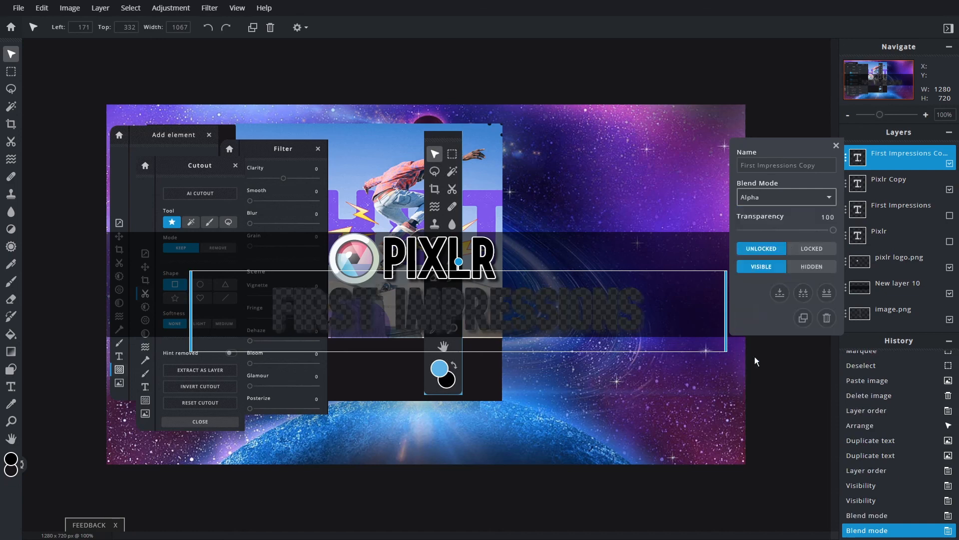
{"action": "left_click", "coordinate": [786, 197]}
{"action": "left_click", "coordinate": [762, 364]}
{"action": "left_click", "coordinate": [786, 197]}
{"action": "left_click", "coordinate": [746, 372]}
{"action": "left_click", "coordinate": [786, 197]}
{"action": "left_click", "coordinate": [754, 211]}
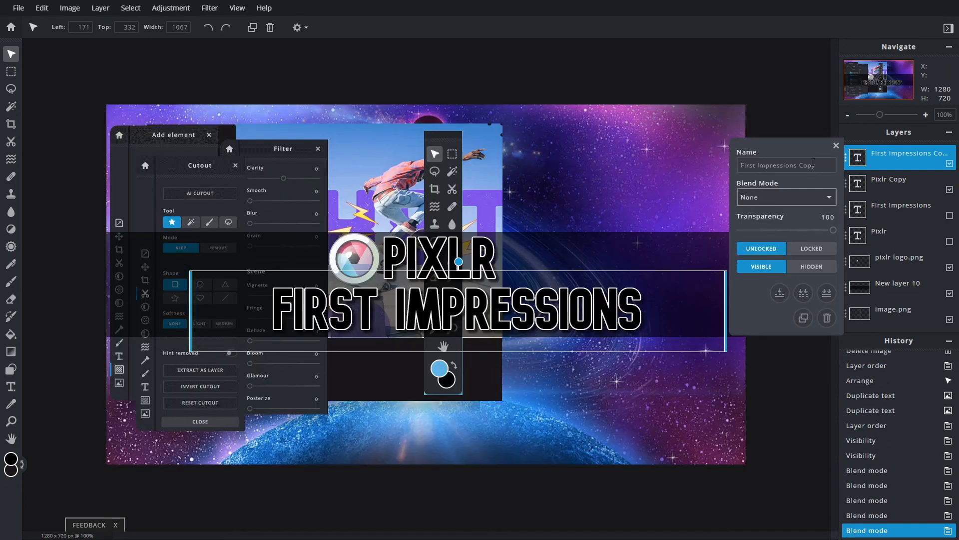
{"action": "left_click", "coordinate": [836, 145]}
{"action": "left_click", "coordinate": [70, 9]}
{"action": "mouse_move", "coordinate": [43, 11]}
{"action": "left_click", "coordinate": [37, 190]}
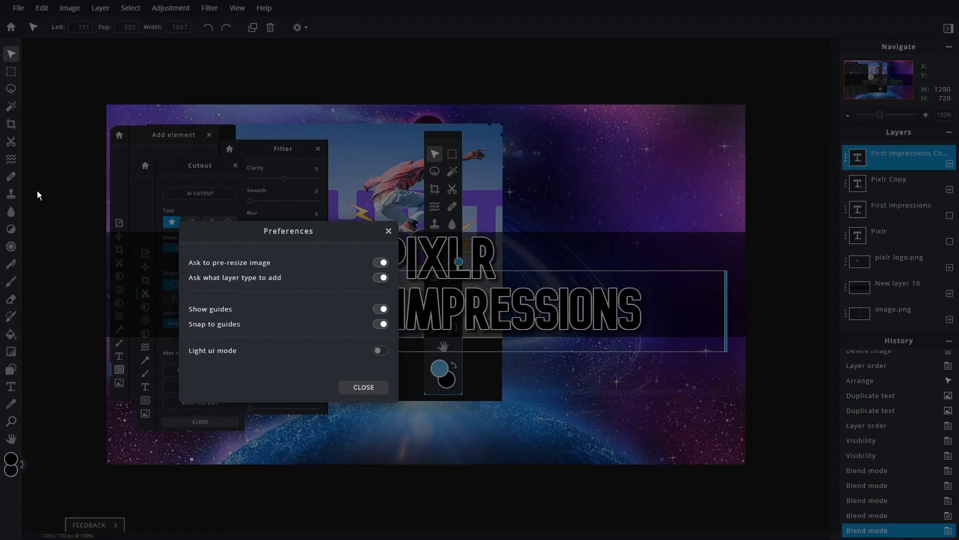
{"action": "left_click", "coordinate": [363, 388]}
- Rasterize the "First Impressions" and "Pixlr" text copies
{"action": "left_click", "coordinate": [100, 8]}
{"action": "left_click", "coordinate": [131, 109]}
{"action": "left_click", "coordinate": [101, 8]}
{"action": "left_click", "coordinate": [130, 109]}
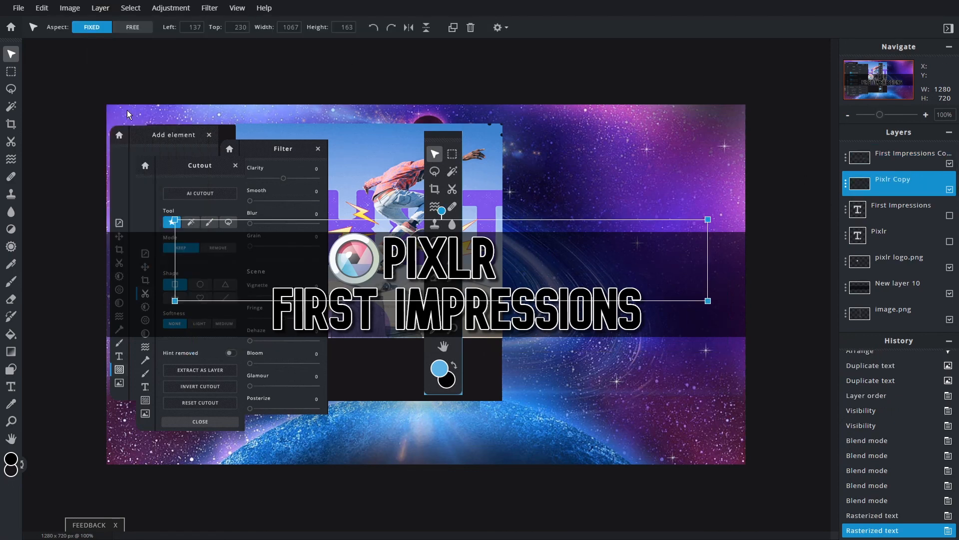
- Select the black interiors of all the letters in the rasterized "Pixlr" copy with the Wand tool
{"action": "left_click", "coordinate": [388, 268]}
{"action": "left_click", "coordinate": [412, 260], "text": "shift"}
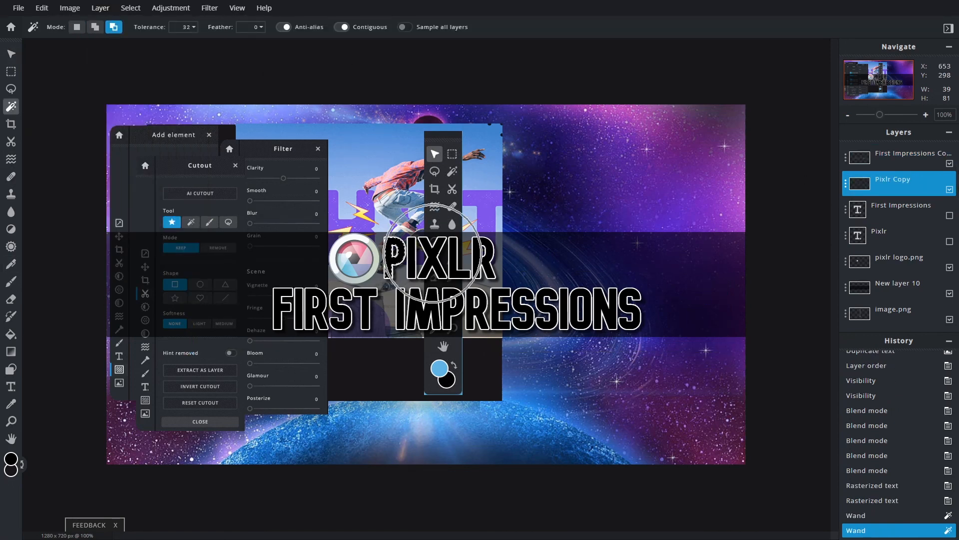
{"action": "left_click", "coordinate": [432, 257], "text": "shift"}
{"action": "left_click", "coordinate": [454, 265], "text": "shift"}
{"action": "left_click", "coordinate": [477, 265], "text": "shift"}
{"action": "left_click", "coordinate": [487, 270], "text": "shift"}
- Fill the selected "Pixlr" letters with a linear pink-to-cyan gradient running across the word and deselect
{"action": "left_click", "coordinate": [11, 351]}
{"action": "left_click", "coordinate": [182, 27]}
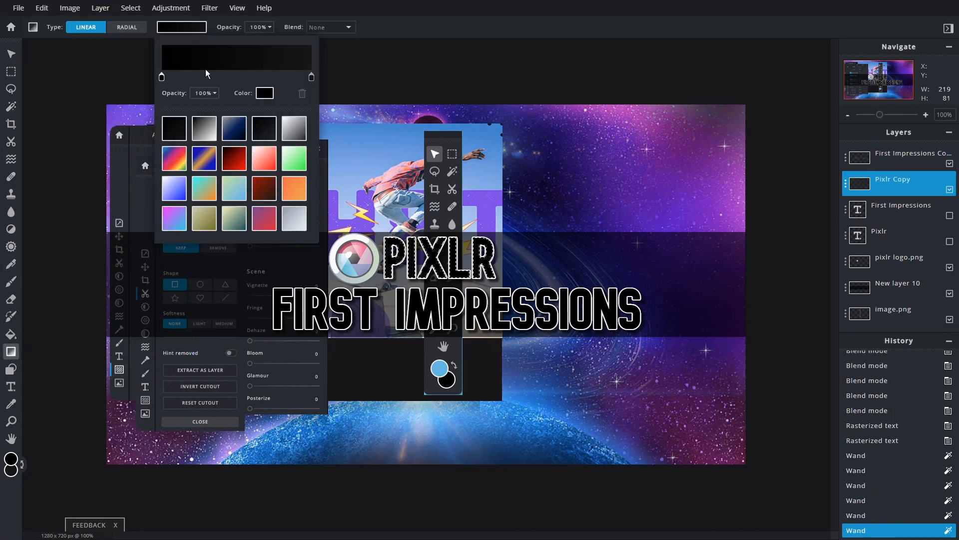
{"action": "left_click", "coordinate": [174, 188]}
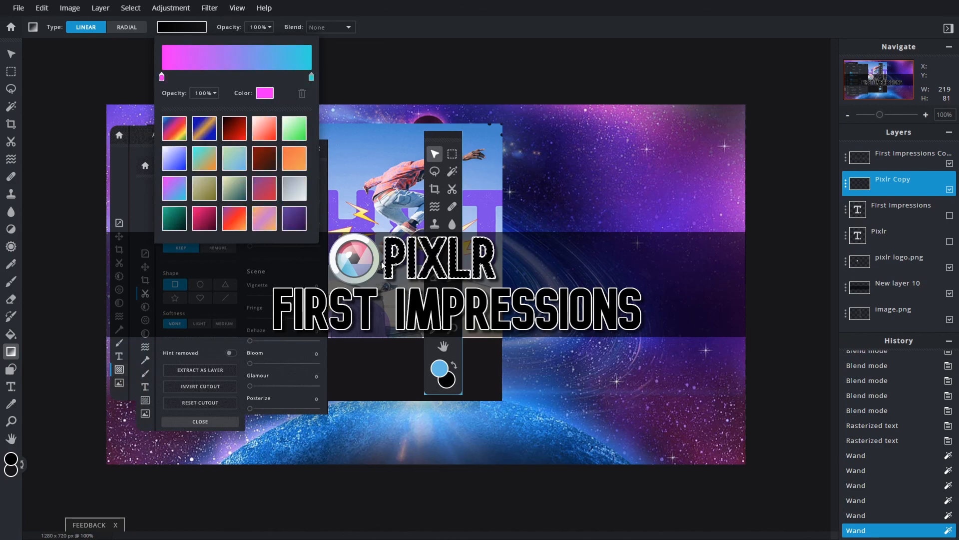
{"action": "left_click", "coordinate": [350, 90]}
{"action": "left_click_drag", "start_coordinate": [383, 245], "coordinate": [496, 263]}
{"action": "key", "text": "ctrl+d"}
- Select the black interiors of all the letters in the rasterized "First Impressions" copy with the Wand tool
{"action": "left_click", "coordinate": [883, 159]}
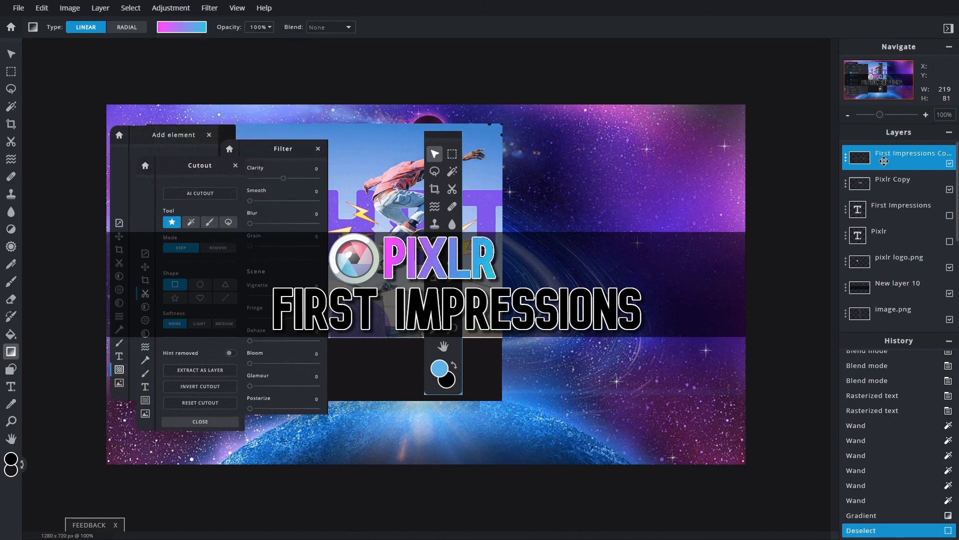
{"action": "left_click", "coordinate": [11, 106]}
{"action": "left_click", "coordinate": [279, 305]}
{"action": "left_click", "coordinate": [299, 305], "text": "shift"}
{"action": "left_click", "coordinate": [311, 306], "text": "shift"}
{"action": "left_click", "coordinate": [340, 306], "text": "shift"}
{"action": "left_click", "coordinate": [364, 301]}
{"action": "left_click", "coordinate": [401, 306]}
{"action": "left_click", "coordinate": [416, 307]}
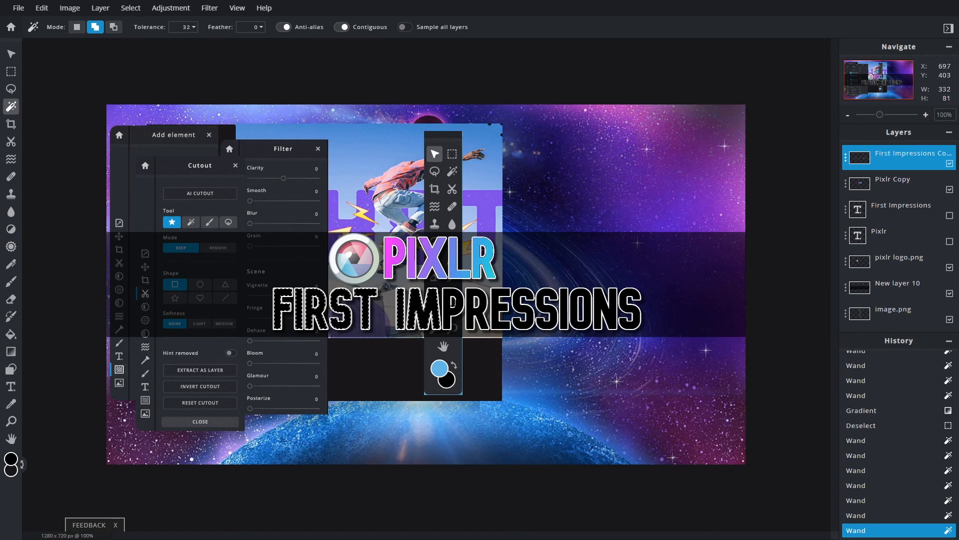
{"action": "left_click", "coordinate": [448, 310]}
{"action": "left_click", "coordinate": [471, 312]}
{"action": "left_click", "coordinate": [497, 313]}
{"action": "left_click", "coordinate": [523, 314]}
{"action": "left_click", "coordinate": [546, 313]}
{"action": "left_click", "coordinate": [564, 314], "text": "shift"}
{"action": "left_click", "coordinate": [580, 313], "text": "shift"}
{"action": "left_click", "coordinate": [603, 313], "text": "shift"}
{"action": "left_click", "coordinate": [628, 313], "text": "shift"}
- Fill the selected "First Impressions" letters with the linear pink-to-cyan preset gradient, running from the first letter to the last
{"action": "left_click", "coordinate": [11, 351]}
{"action": "left_click", "coordinate": [181, 27]}
{"action": "left_click", "coordinate": [175, 218]}
{"action": "left_click_drag", "start_coordinate": [273, 295], "coordinate": [645, 326]}
{"action": "key", "text": "ctrl+z"}
{"action": "left_click_drag", "start_coordinate": [275, 307], "coordinate": [646, 316]}
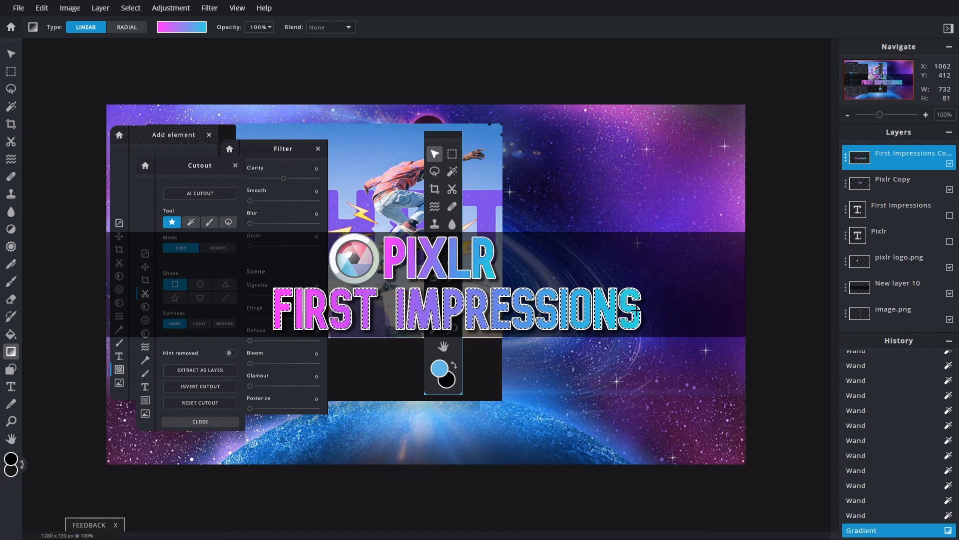
- Undo the last gradient, redraw it over the "First Impressions" letters in several directions, ending with pink-to-blue diagonally across the words, and deselect
{"action": "key", "text": "ctrl+z"}
{"action": "left_click_drag", "start_coordinate": [167, 127], "coordinate": [755, 392]}
{"action": "left_click_drag", "start_coordinate": [692, 237], "coordinate": [229, 328]}
{"action": "left_click_drag", "start_coordinate": [250, 277], "coordinate": [655, 367]}
{"action": "left_click_drag", "start_coordinate": [392, 389], "coordinate": [392, 411]}
{"action": "key", "text": "ctrl+z"}
{"action": "key", "text": "ctrl+d"}
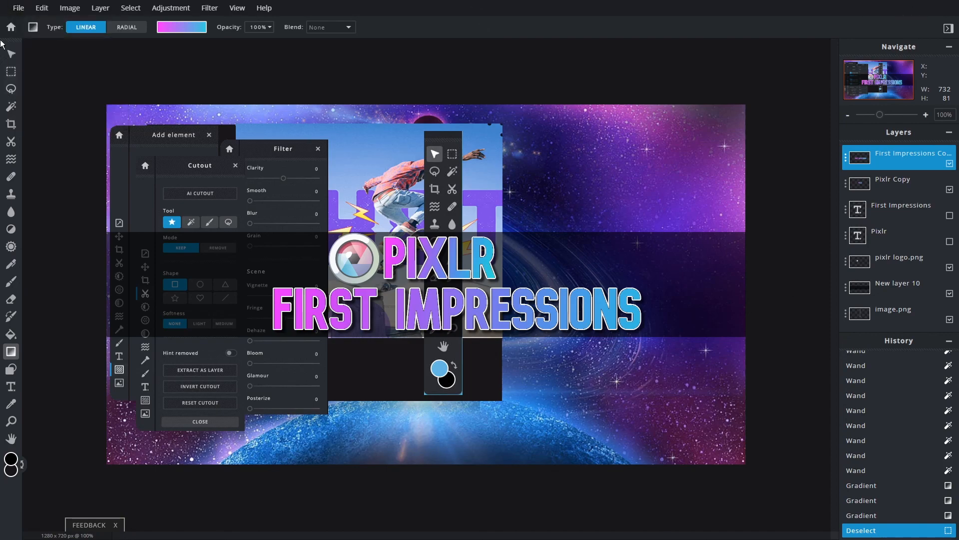
- Export the image as a PNG file named "Thumbnail - Pixlr"
{"action": "left_click", "coordinate": [11, 54]}
{"action": "key", "text": "ctrl+s"}
{"action": "left_click", "coordinate": [420, 269]}
{"action": "key", "text": "BackSpace"}
{"action": "key", "text": "BackSpace"}
{"action": "key", "text": "BackSpace"}
{"action": "key", "text": "BackSpace"}
{"action": "key", "text": "BackSpace"}
{"action": "key", "text": "BackSpace"}
{"action": "key", "text": "BackSpace"}
{"action": "key", "text": "BackSpace"}
{"action": "type", "text": "Th"}
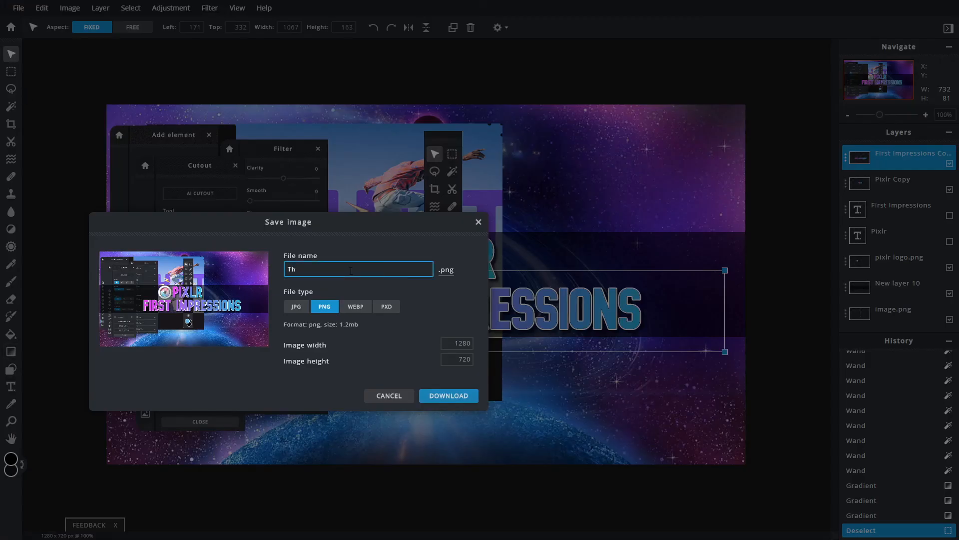
{"action": "type", "text": "umbnail - Pixlr"}
{"action": "left_click", "coordinate": [448, 395]}
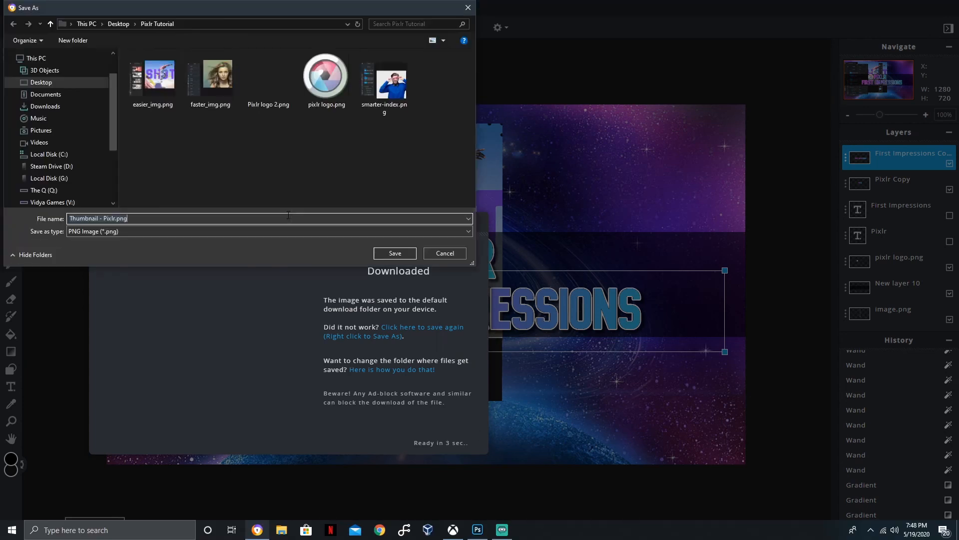
- Save the PNG in a subfolder of Nostalgiacade on The Vault (X:) drive and close the download message
{"action": "left_click", "coordinate": [118, 25]}
{"action": "left_click", "coordinate": [15, 26]}
{"action": "scroll", "coordinate": [70, 146], "scroll_direction": "down", "scroll_amount": 1}
{"action": "left_click", "coordinate": [55, 186]}
{"action": "double_click", "coordinate": [178, 132]}
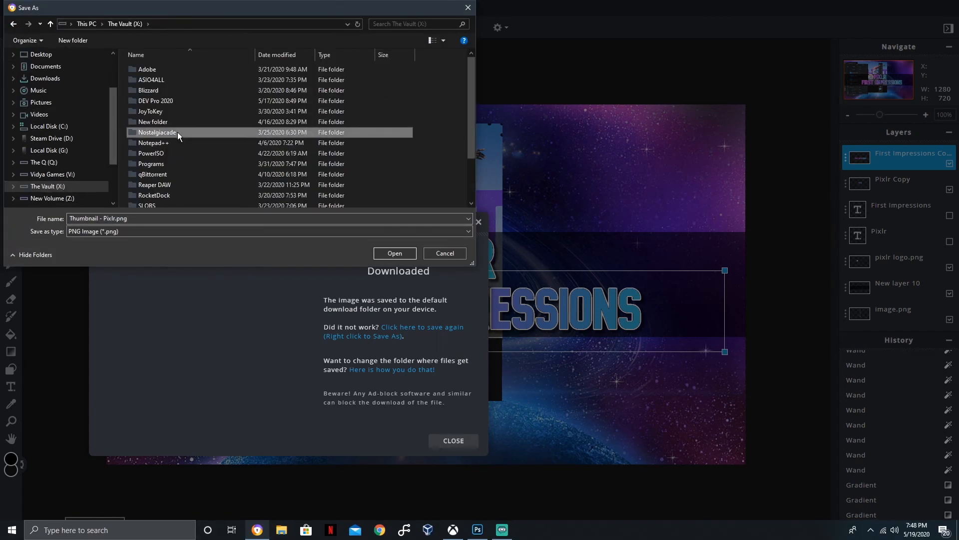
{"action": "double_click", "coordinate": [185, 65]}
{"action": "left_click", "coordinate": [182, 155]}
{"action": "double_click", "coordinate": [183, 159]}
{"action": "key", "text": "Return"}
{"action": "left_click", "coordinate": [454, 440]}
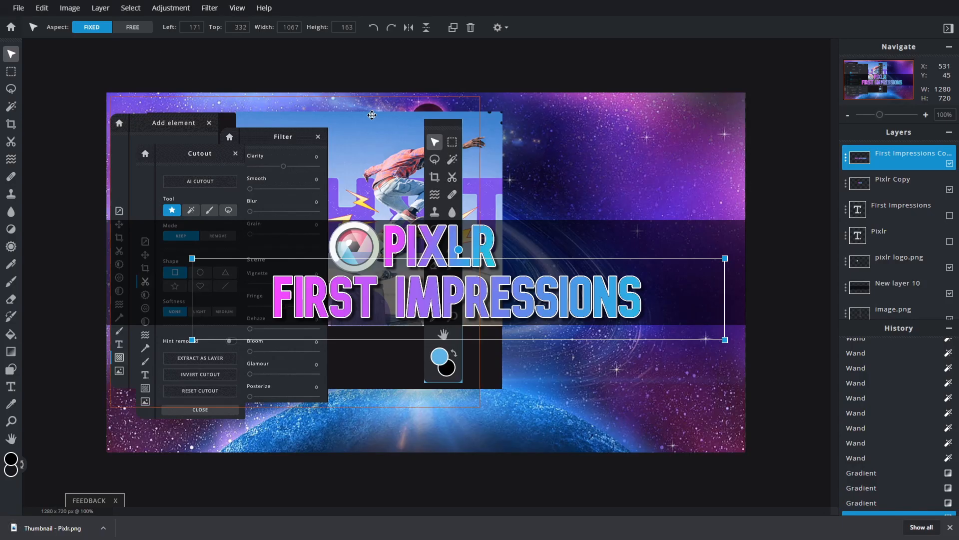
- Leave full screen, clear the active layer selection, and return to full screen
{"action": "key", "text": "F11"}
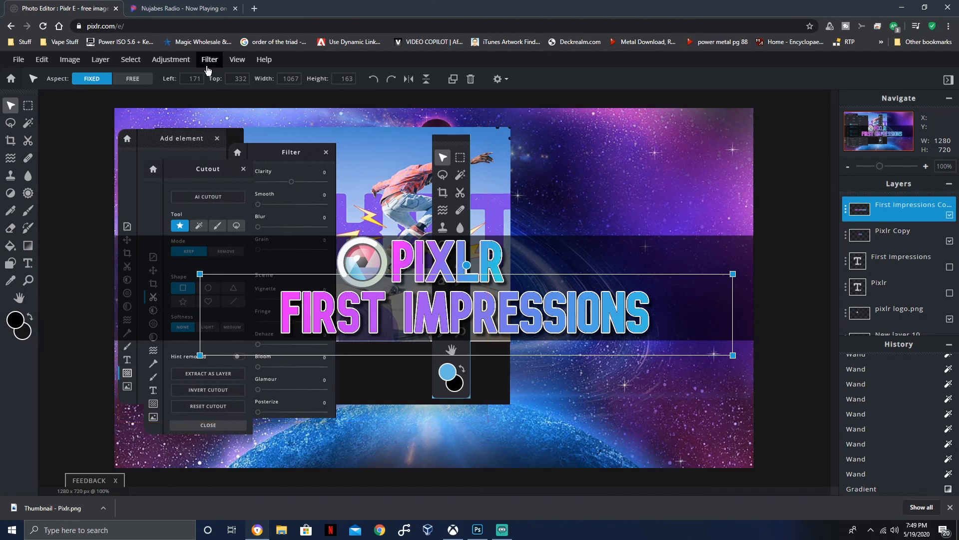
{"action": "left_click", "coordinate": [779, 323]}
{"action": "key", "text": "F11"}
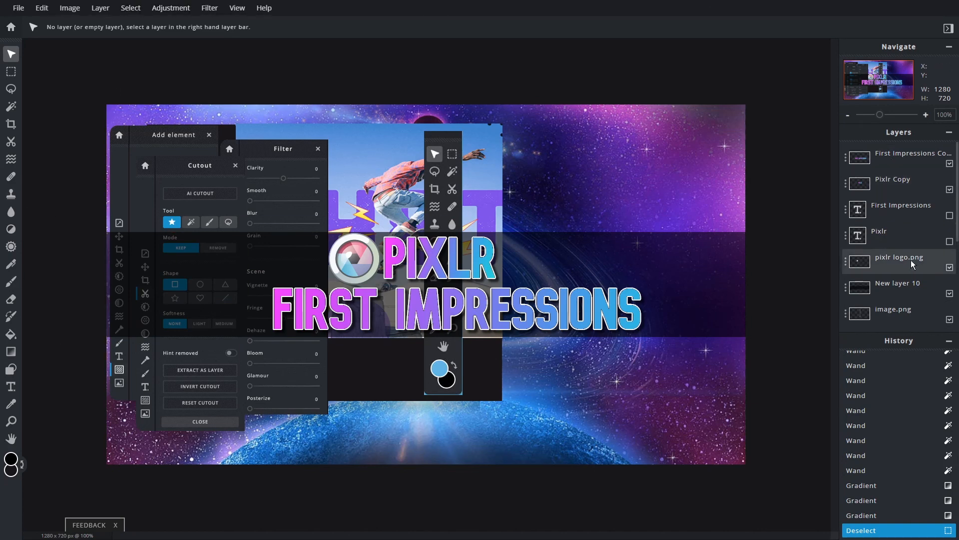
- Collapse the History section and expand Layers so the whole layer list fits on screen
{"action": "left_click", "coordinate": [949, 133]}
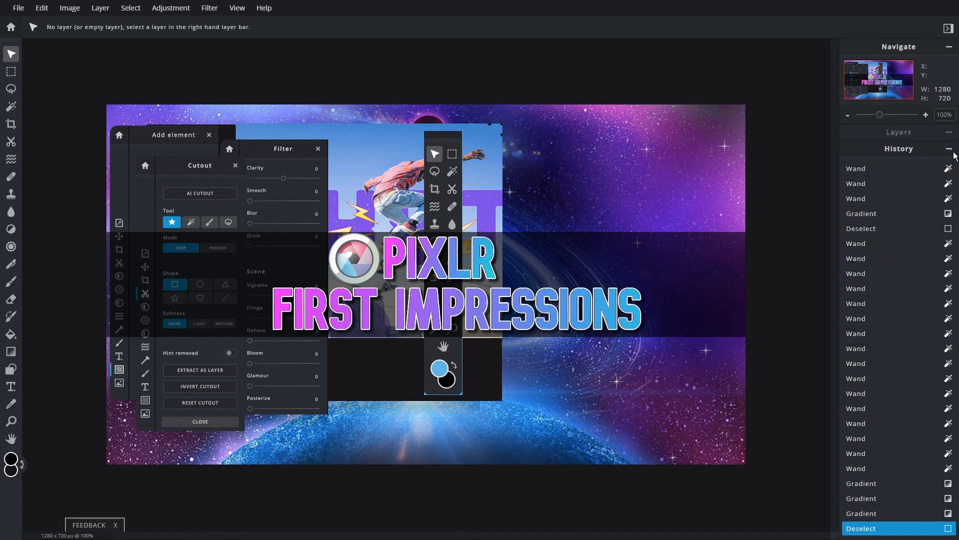
{"action": "left_click", "coordinate": [950, 149]}
{"action": "left_click", "coordinate": [951, 134]}
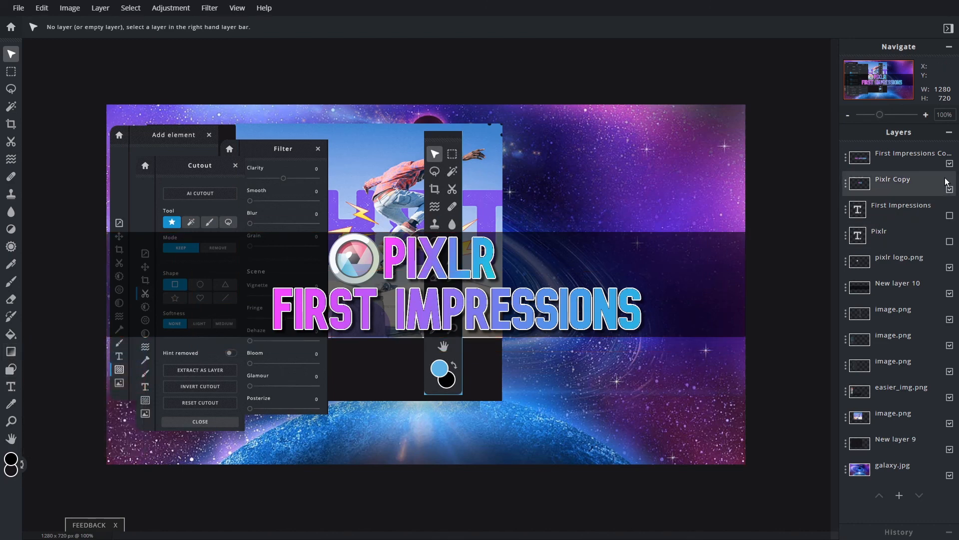
- Hide both gradient-filled title copies, show the original "Pixlr" text layer, and try the Gradient tool on it
{"action": "left_click", "coordinate": [950, 164]}
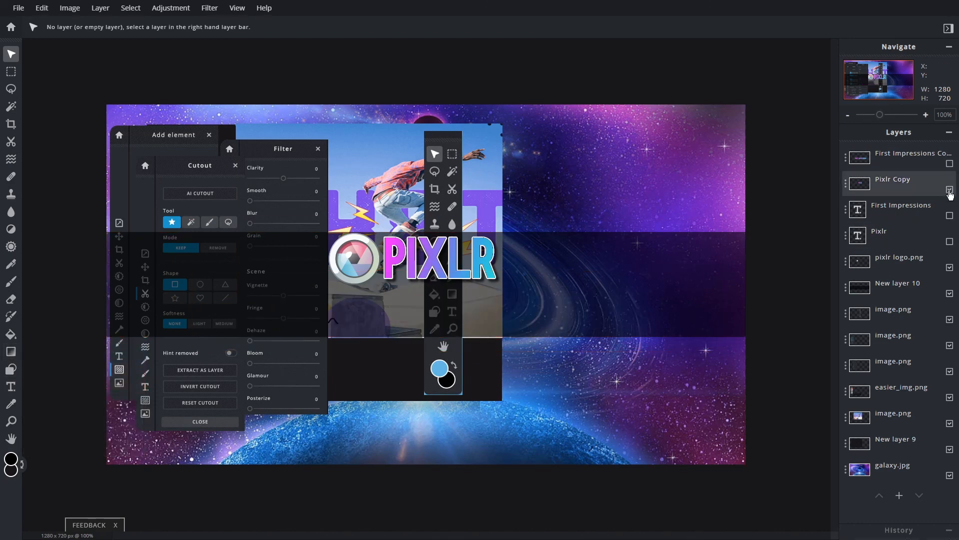
{"action": "left_click", "coordinate": [950, 189]}
{"action": "left_click", "coordinate": [949, 241]}
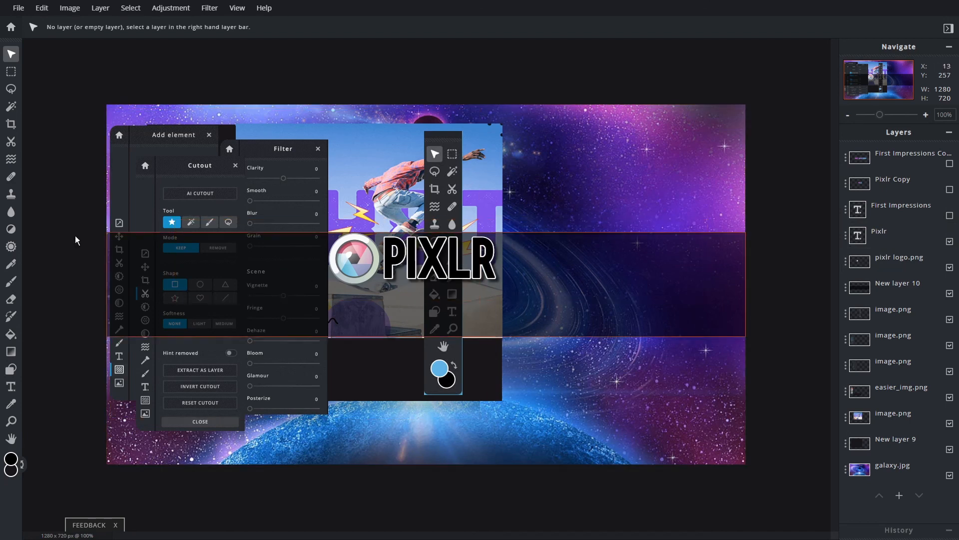
{"action": "left_click", "coordinate": [11, 352]}
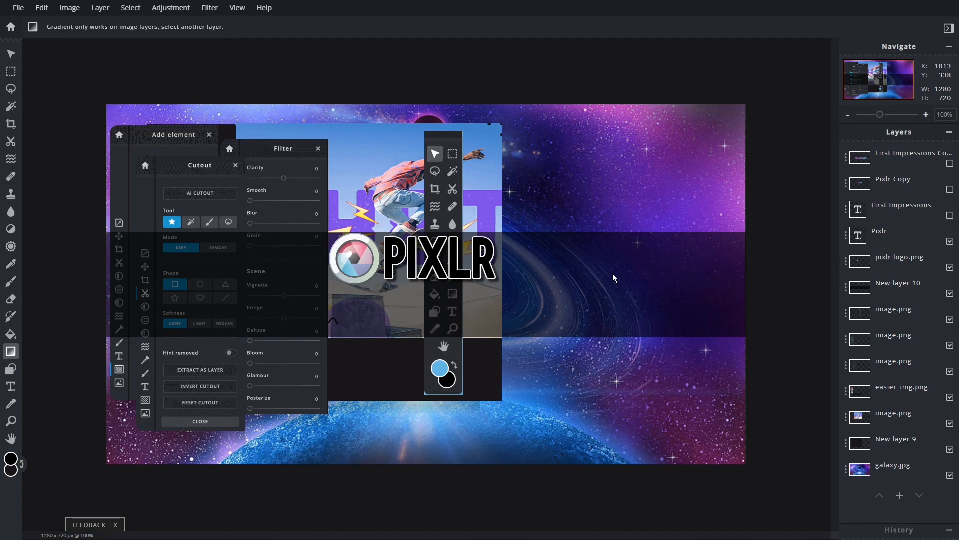
- Hide the "Pixlr" text layer, show both gradient-filled title copies again, and leave the Gradient tool
{"action": "left_click", "coordinate": [950, 241]}
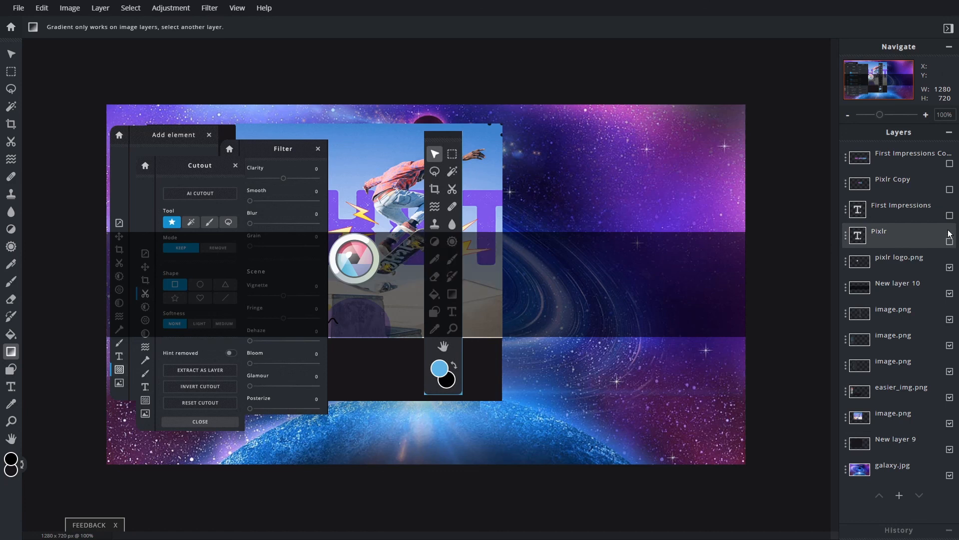
{"action": "left_click", "coordinate": [950, 190]}
{"action": "left_click", "coordinate": [950, 163]}
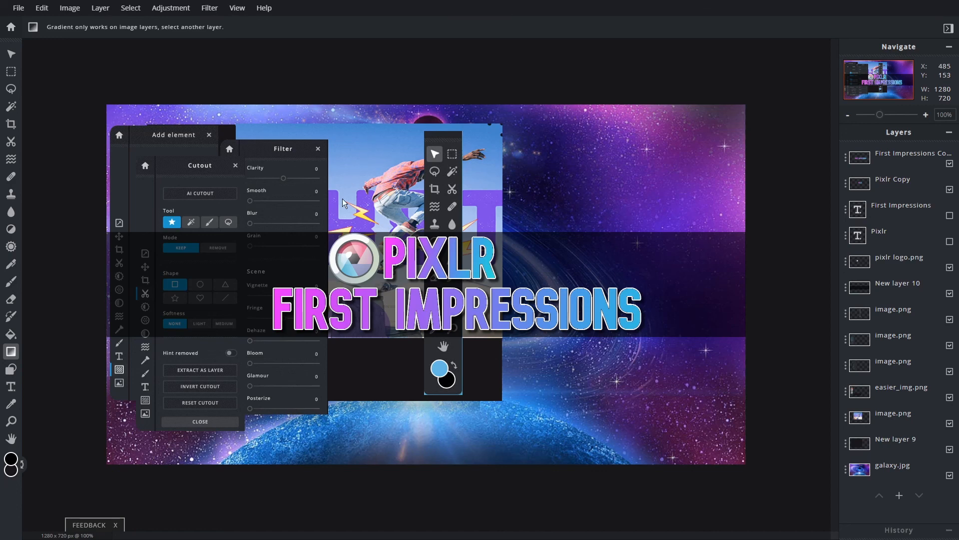
{"action": "left_click", "coordinate": [26, 467]}
{"action": "left_click", "coordinate": [11, 54]}
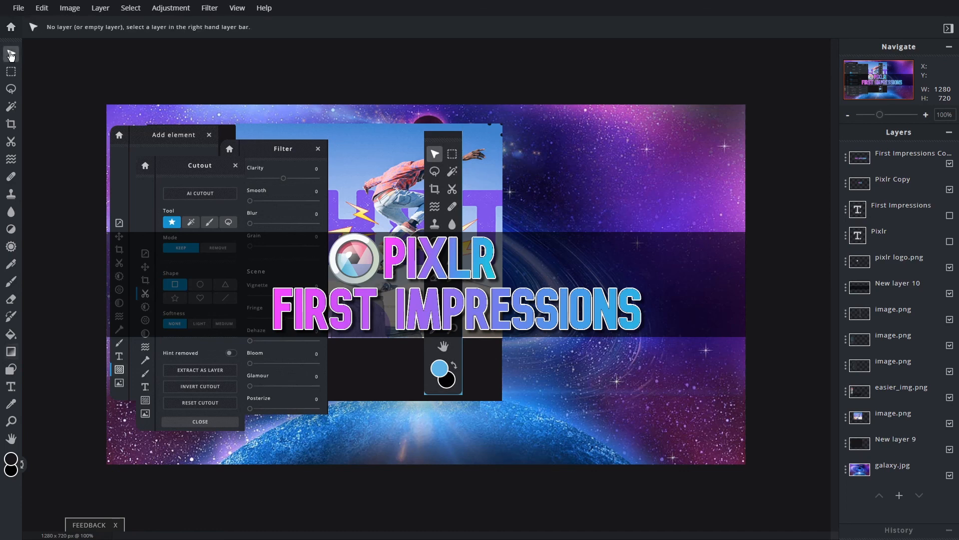